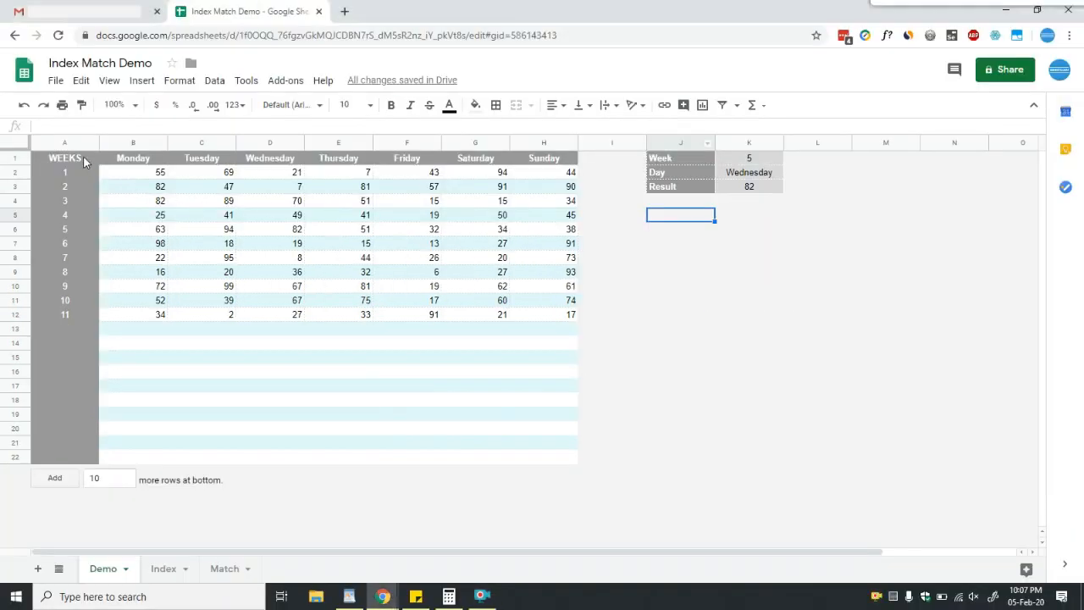
# Examine the weekly data table, the result formula in K3, and the value where week 5 meets Wednesday
pyautogui.click(84, 160)
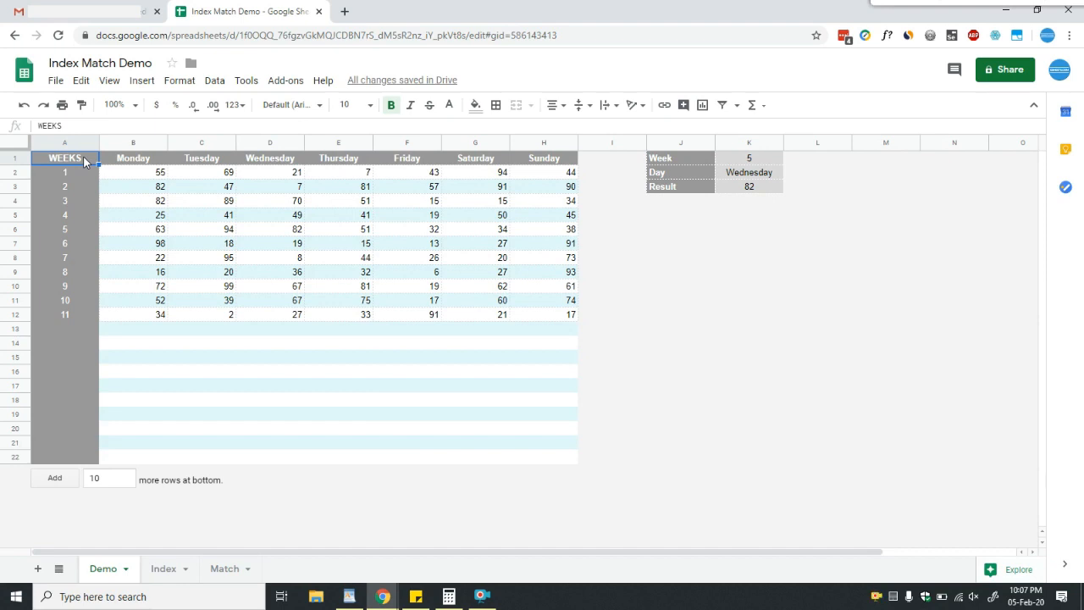
pyautogui.click(772, 188)
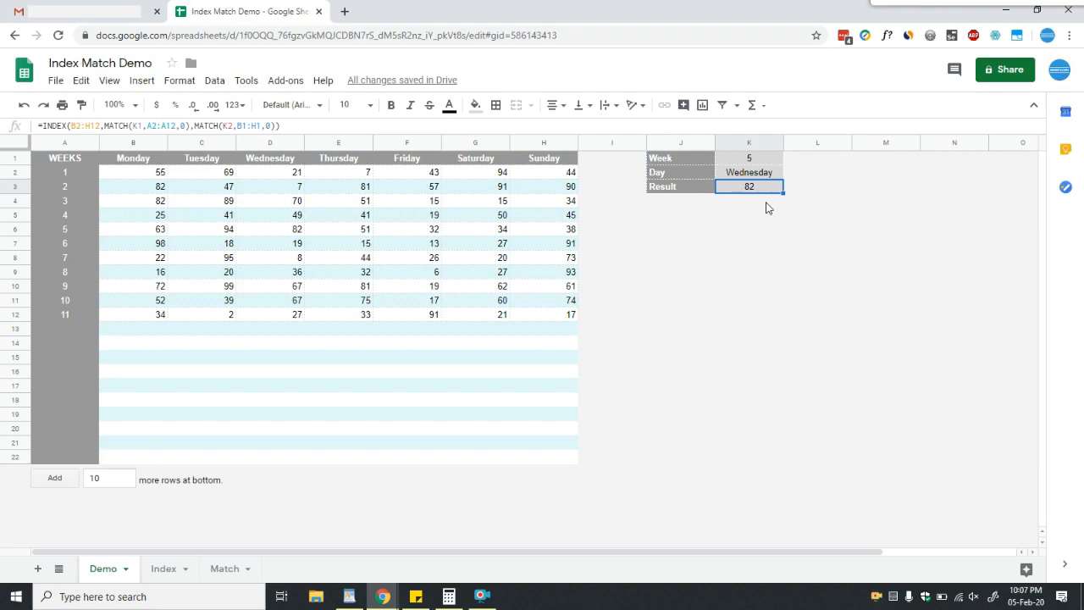
pyautogui.click(670, 225)
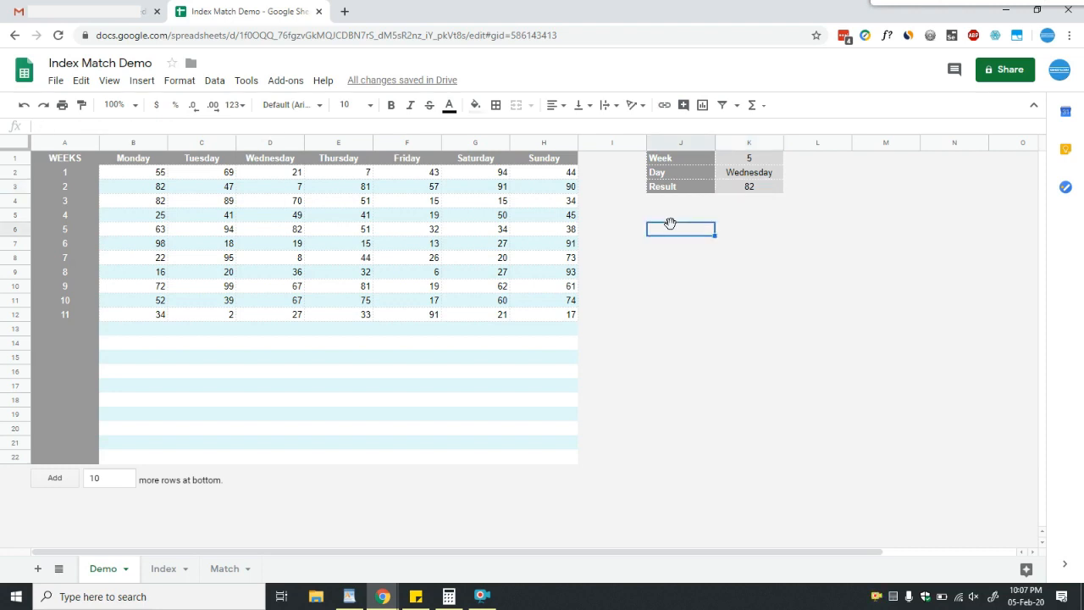
pyautogui.click(748, 186)
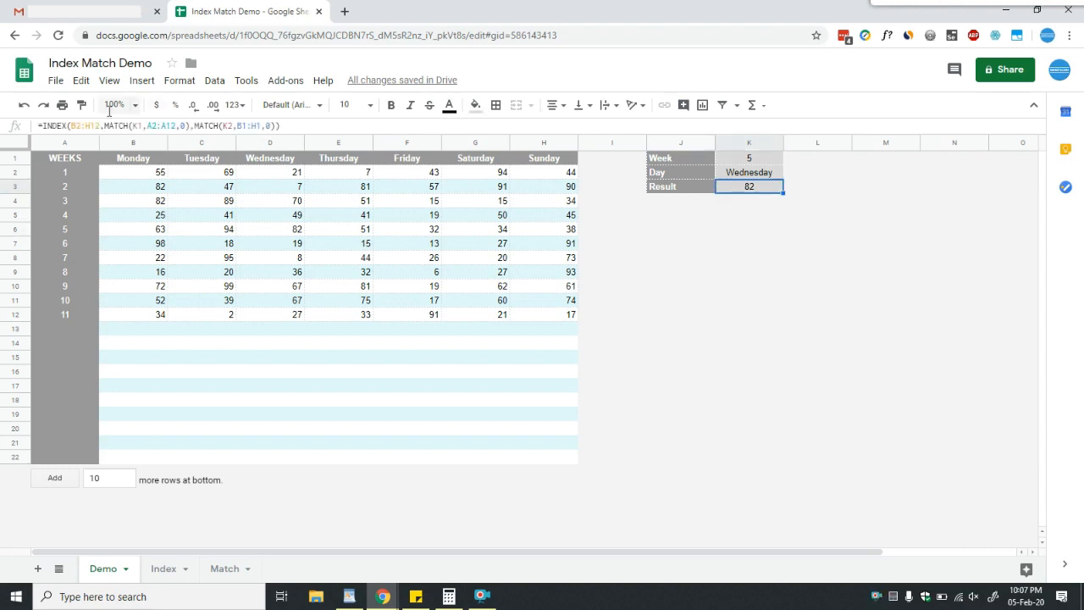
pyautogui.click(631, 229)
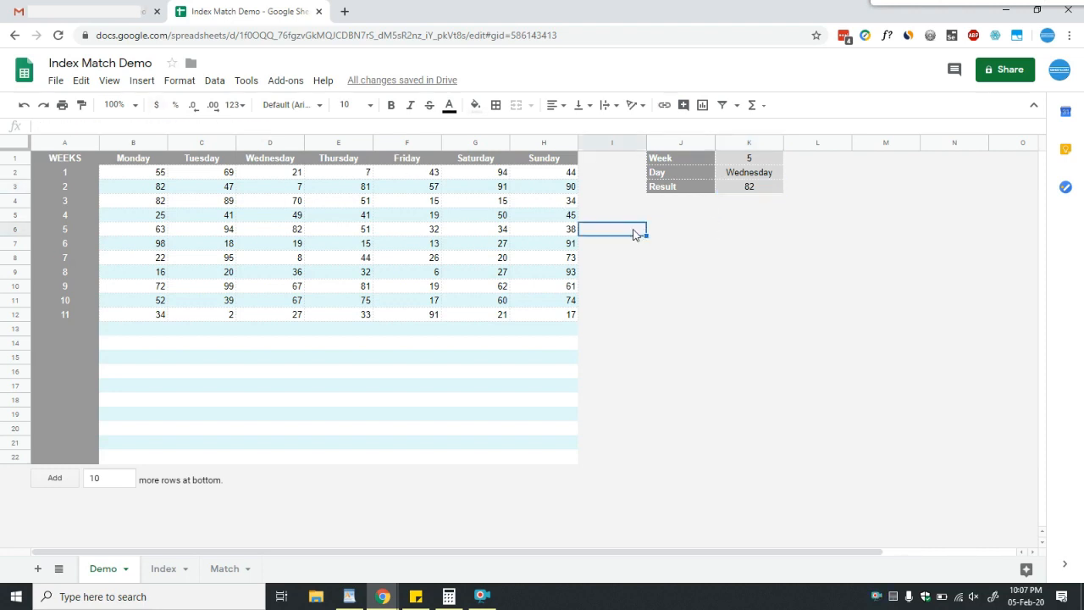
pyautogui.click(144, 177)
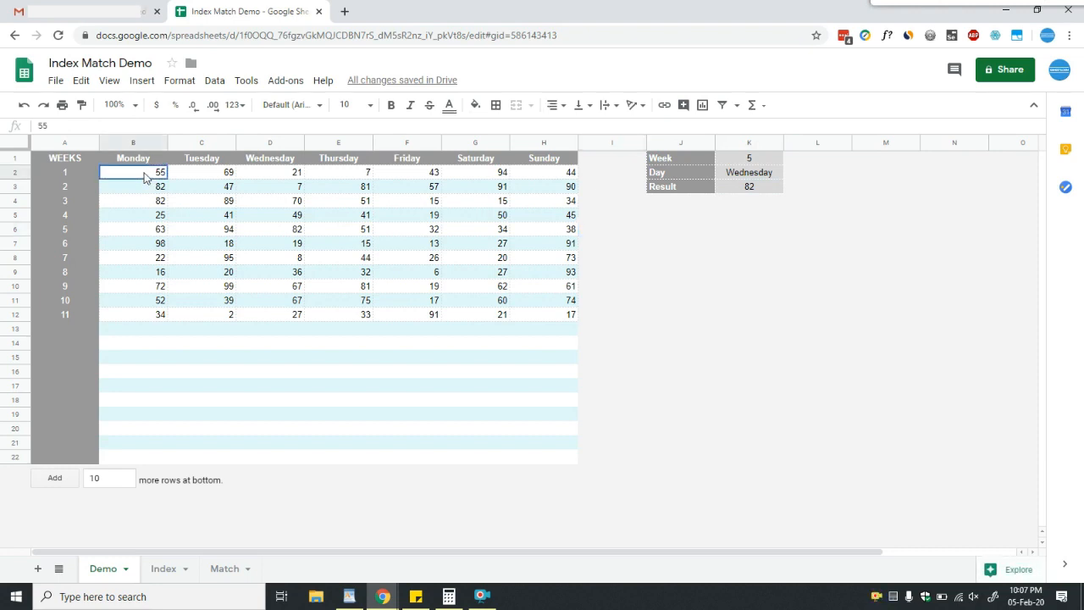
pyautogui.click(298, 259)
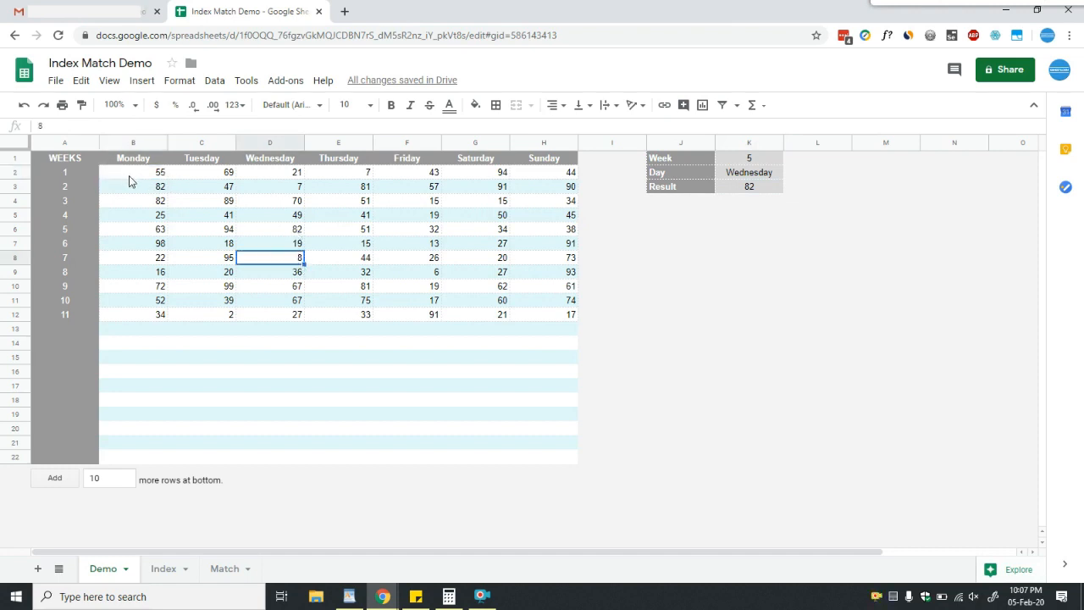
pyautogui.moveTo(128, 175); pyautogui.dragTo(543, 313)
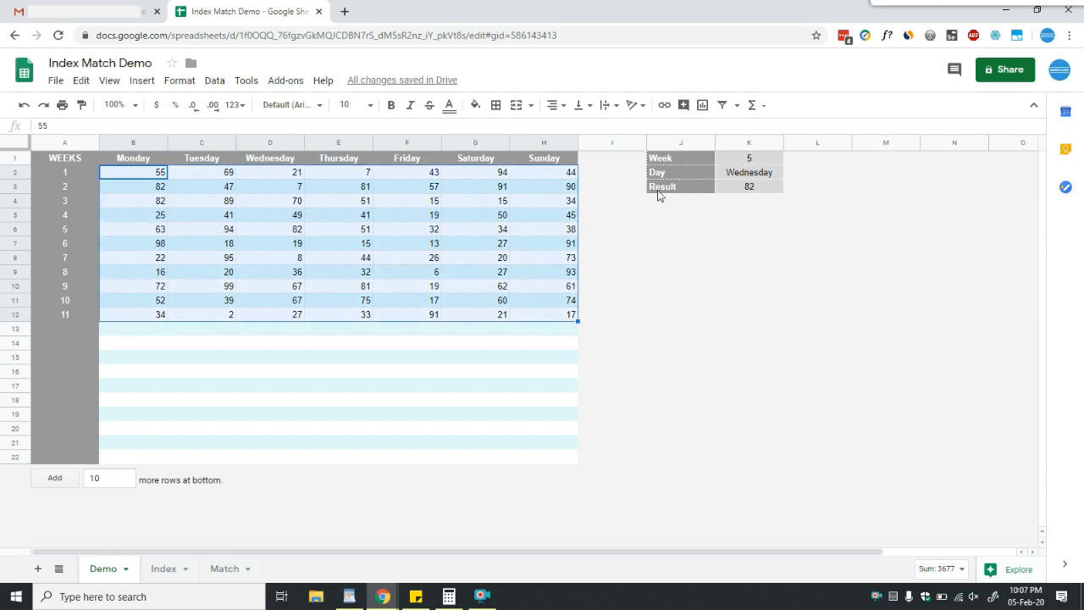
pyautogui.click(92, 224)
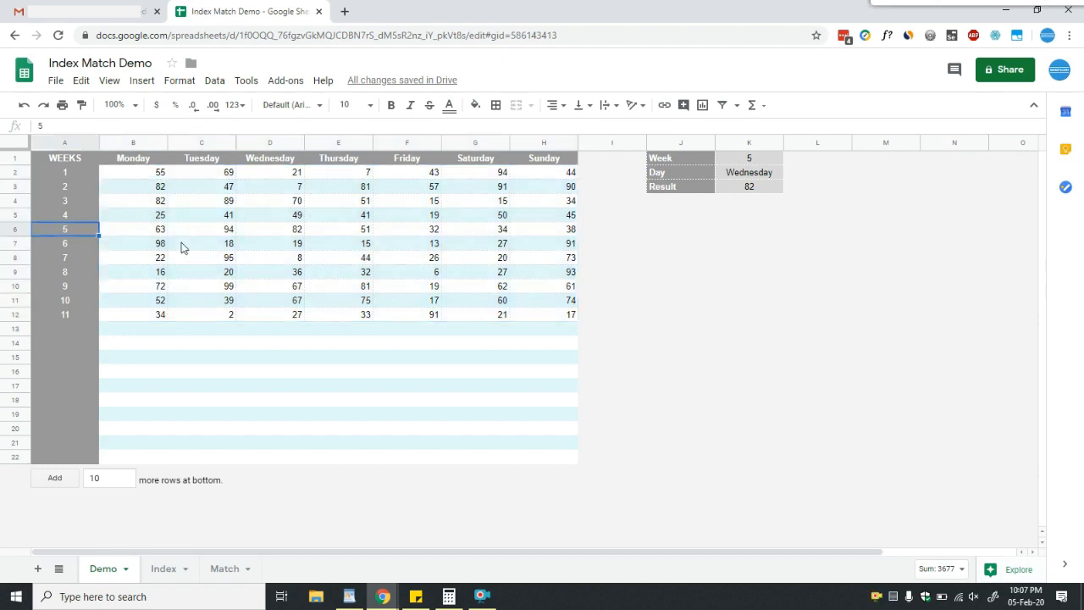
pyautogui.click(293, 230)
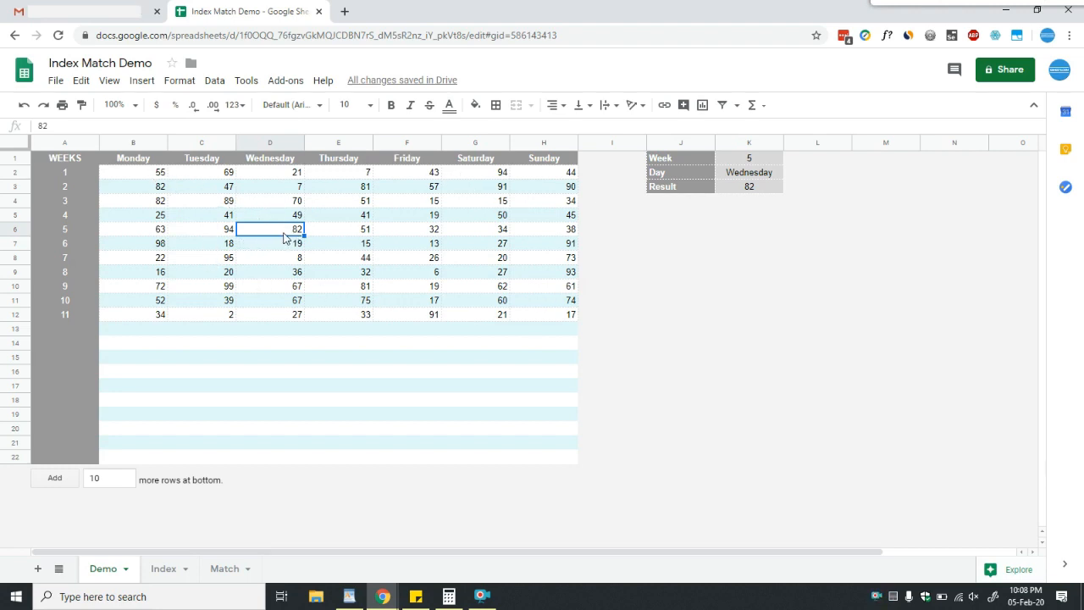
# Enter the formula =INDEX(B2:H12,5,3) in cell J6 to return the value for week 5, Wednesday
pyautogui.click(680, 236)
pyautogui.write('=')
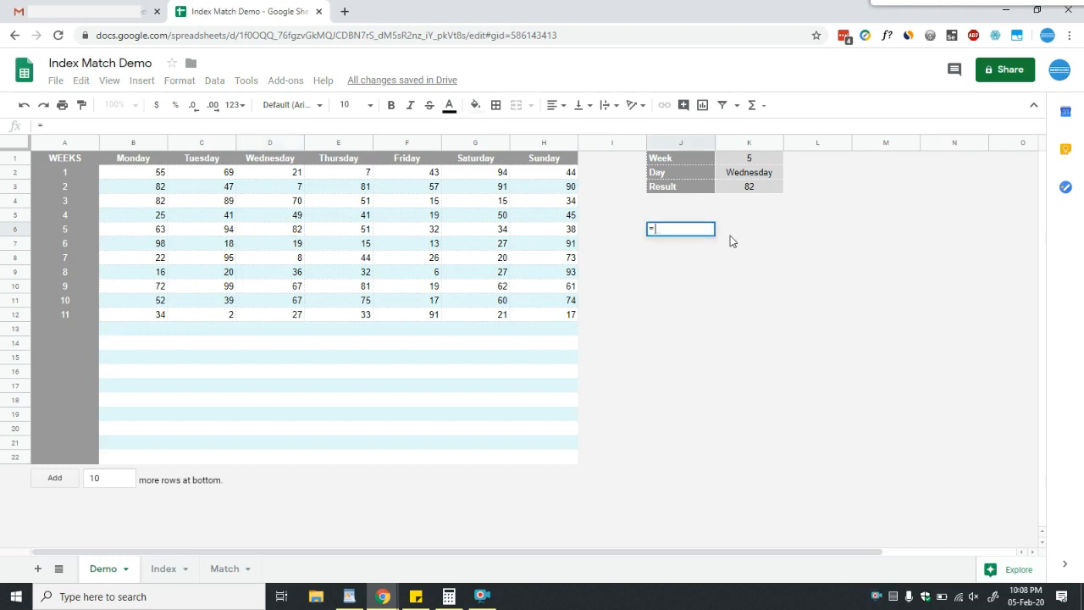
pyautogui.write('inde')
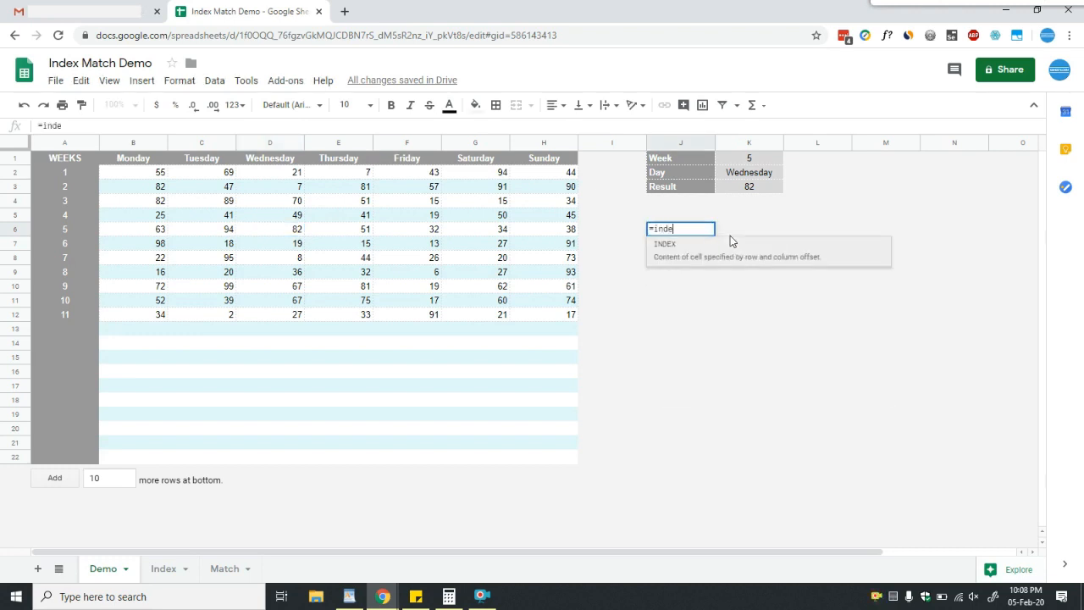
pyautogui.press('Tab')
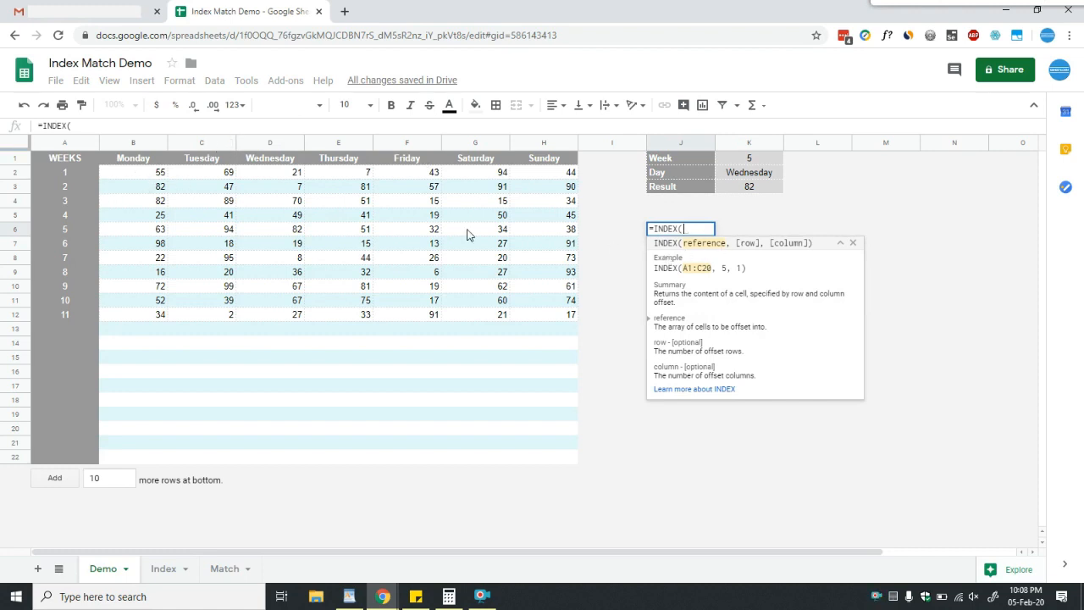
pyautogui.moveTo(162, 172); pyautogui.dragTo(547, 314)
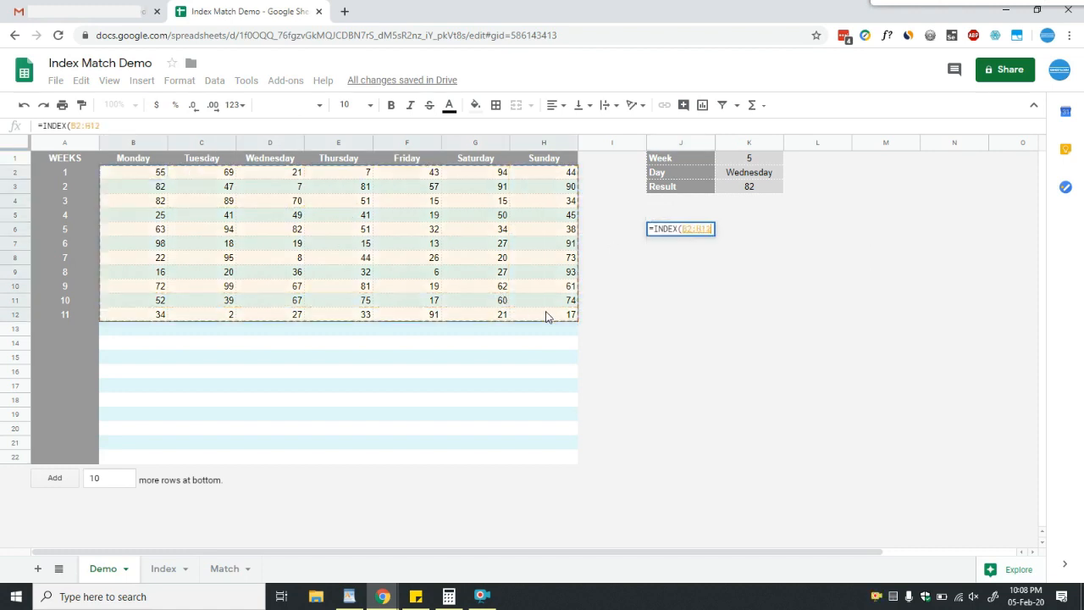
pyautogui.write(',')
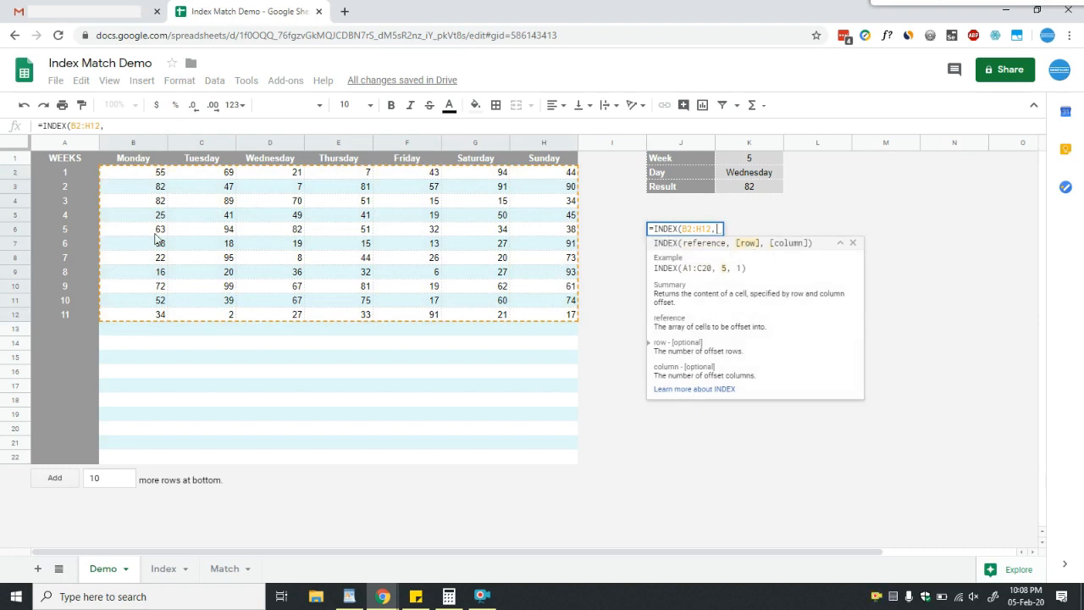
pyautogui.write('5')
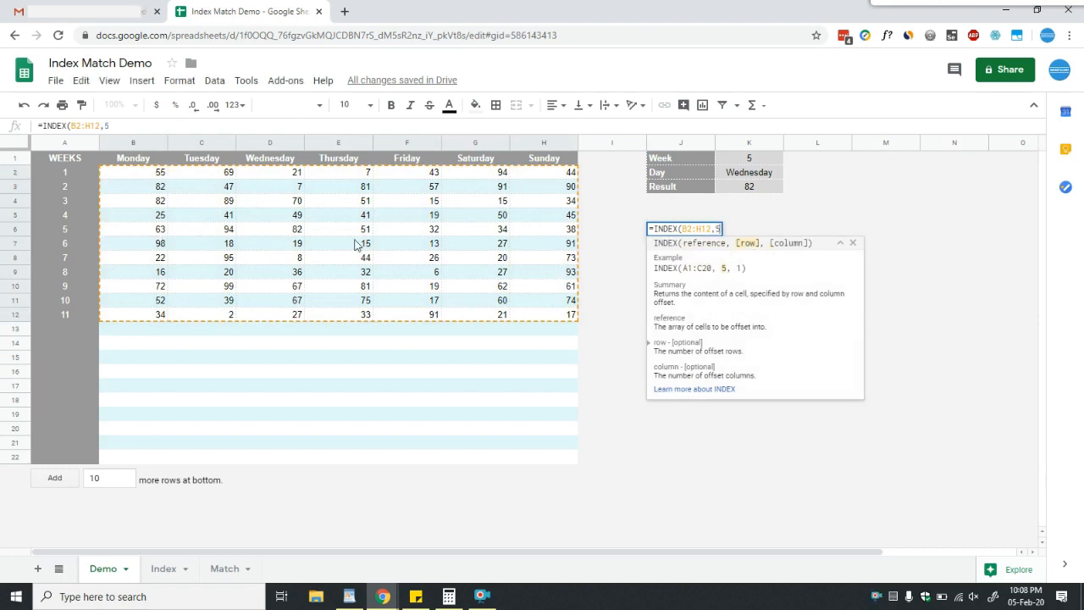
pyautogui.write(',')
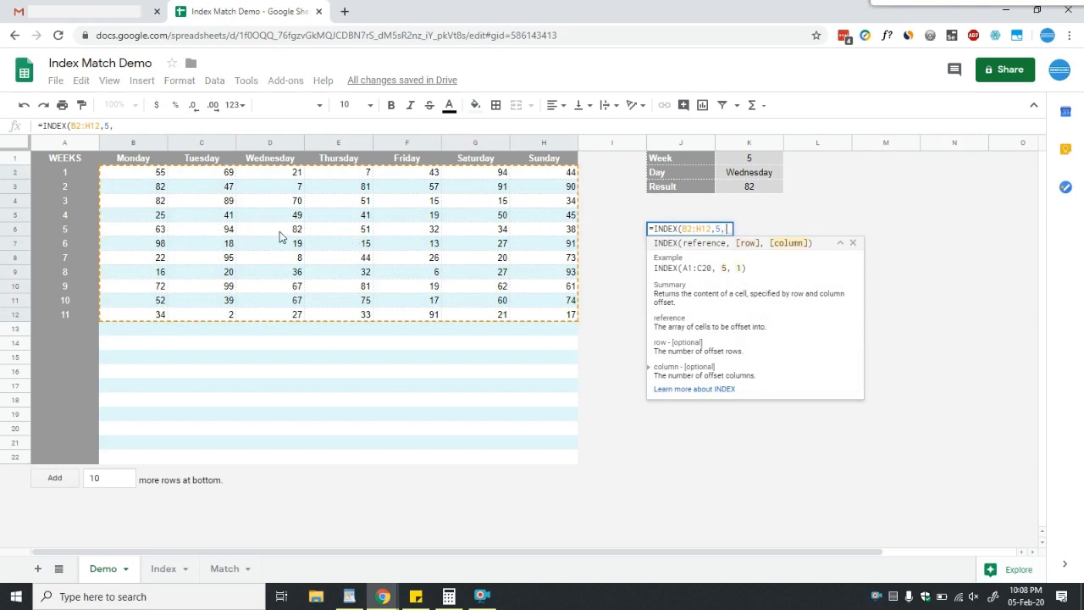
pyautogui.write('3')
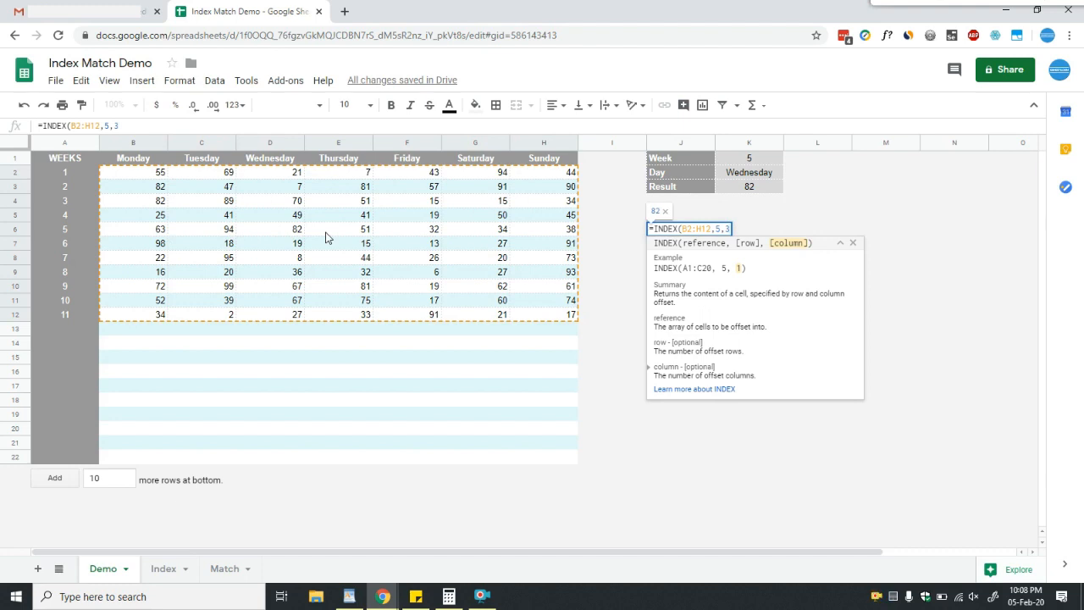
pyautogui.press('Return')
pyautogui.press('Up')
pyautogui.press('Down')
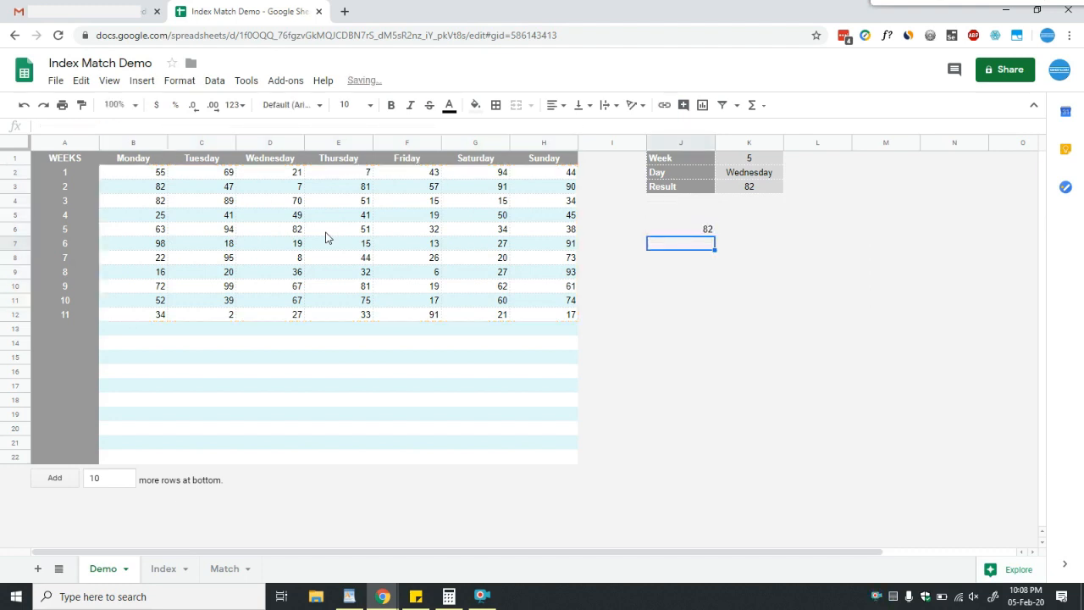
pyautogui.press('Up')
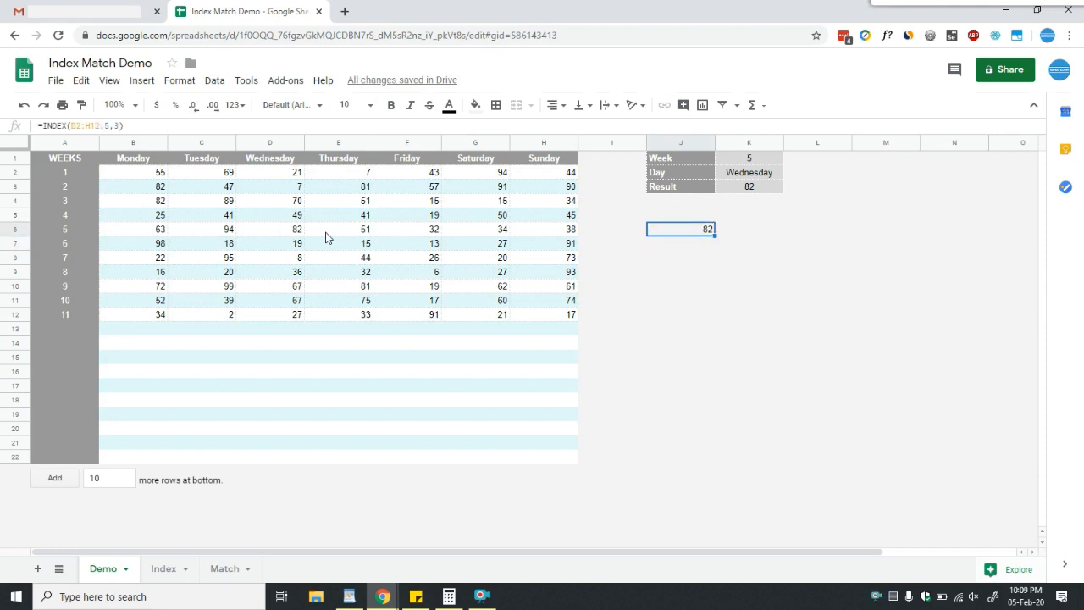
pyautogui.doubleClick(666, 236)
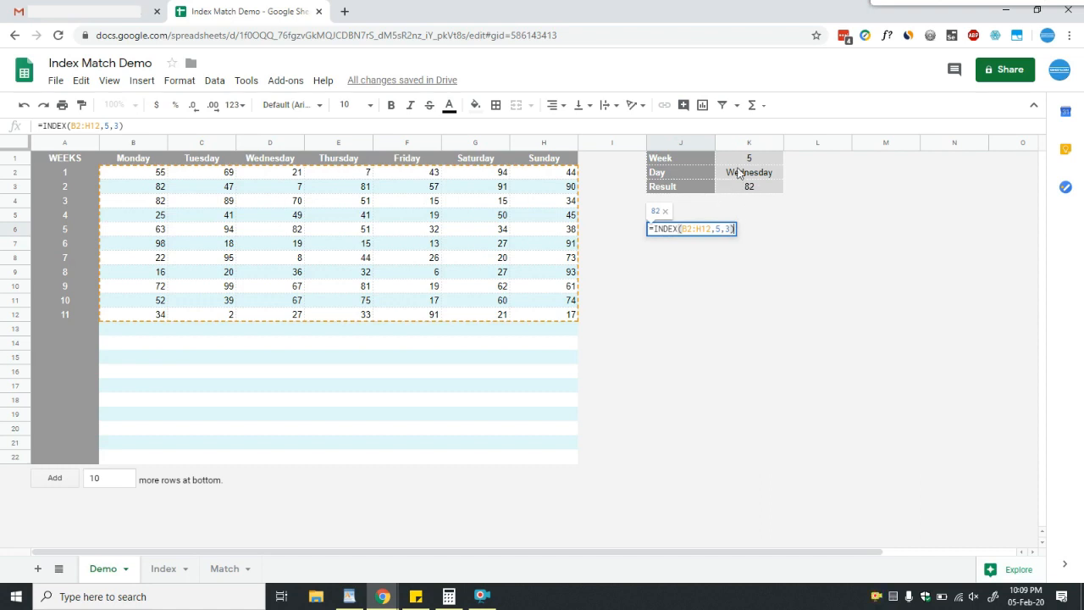
pyautogui.doubleClick(717, 230)
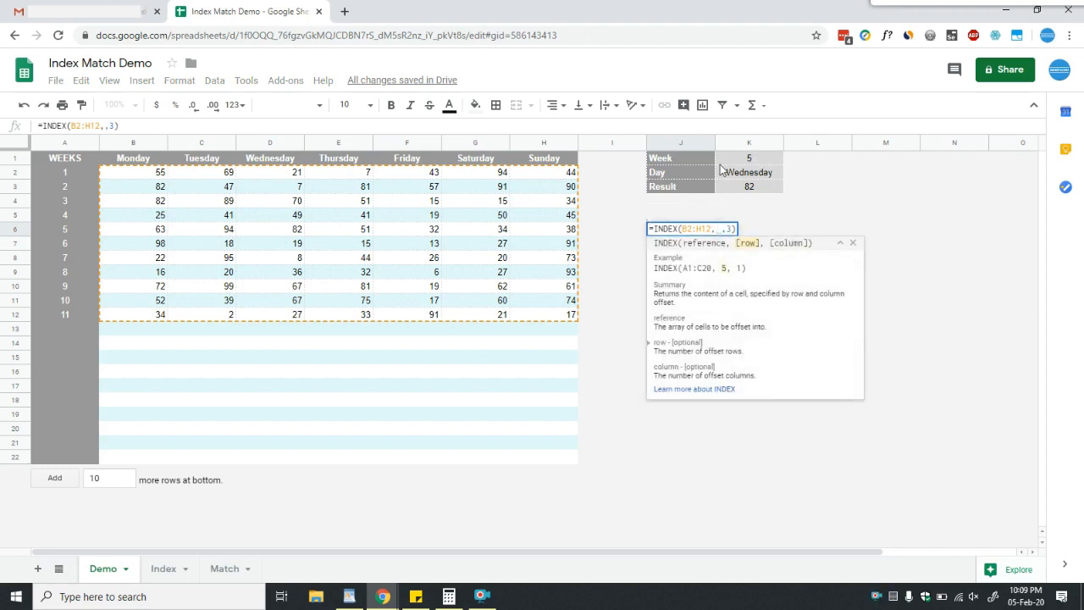
pyautogui.click(747, 161)
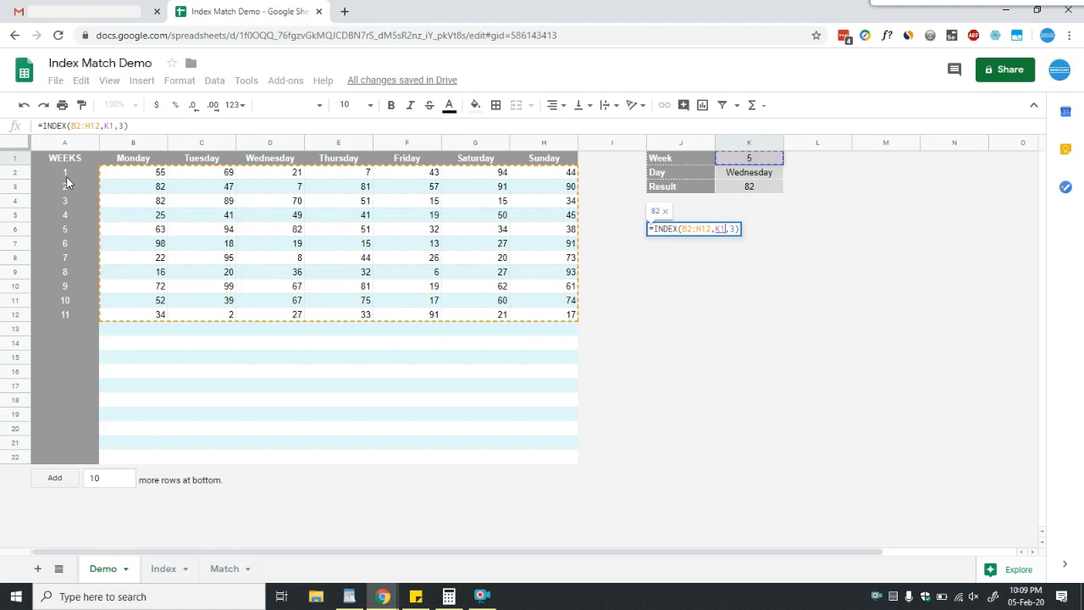
pyautogui.press('Escape')
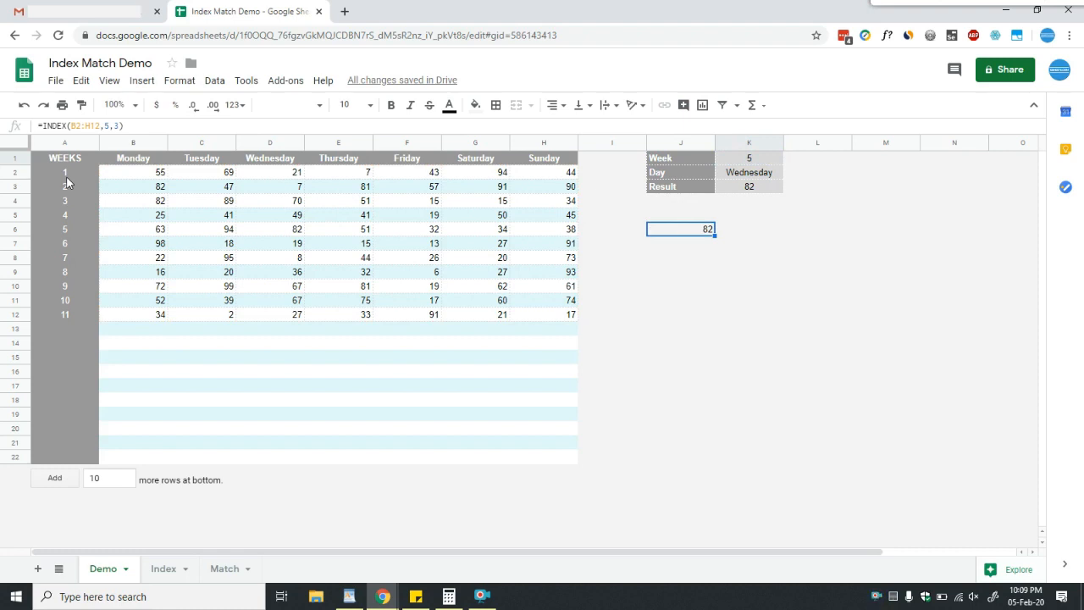
# Enter the formula =MATCH(K2,B1:H1,0) in cell J8 to find the chosen day's position among the weekday headers
pyautogui.press('Down')
pyautogui.press('Down')
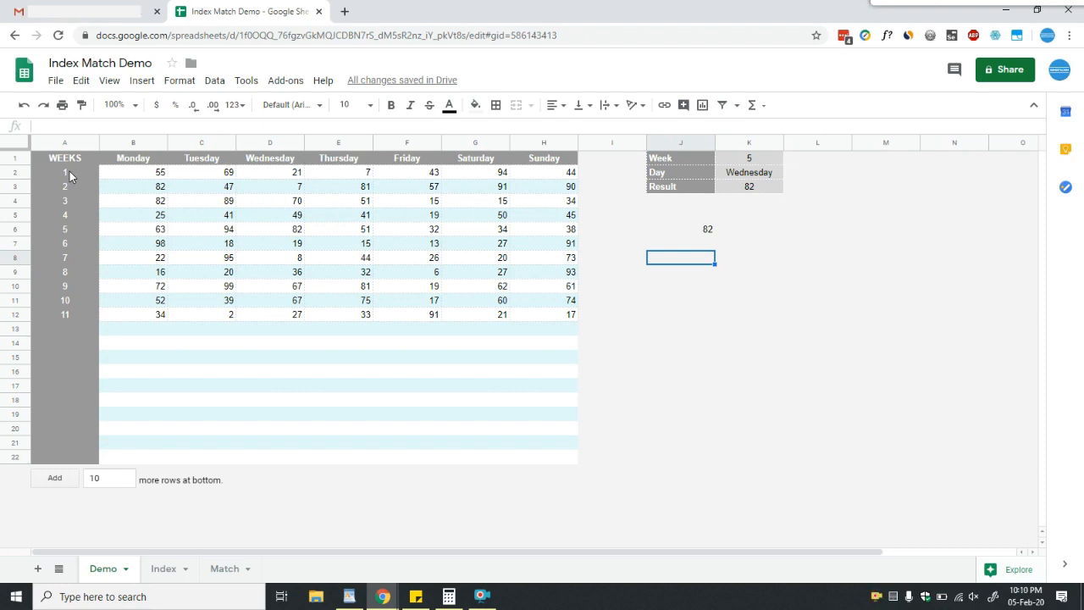
pyautogui.write('=')
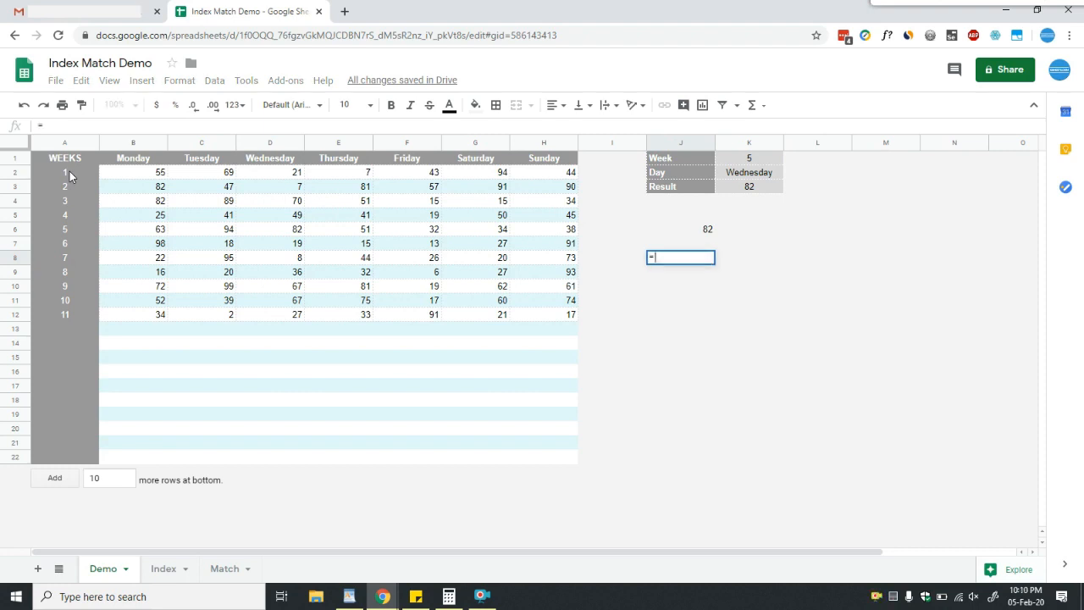
pyautogui.write('match(')
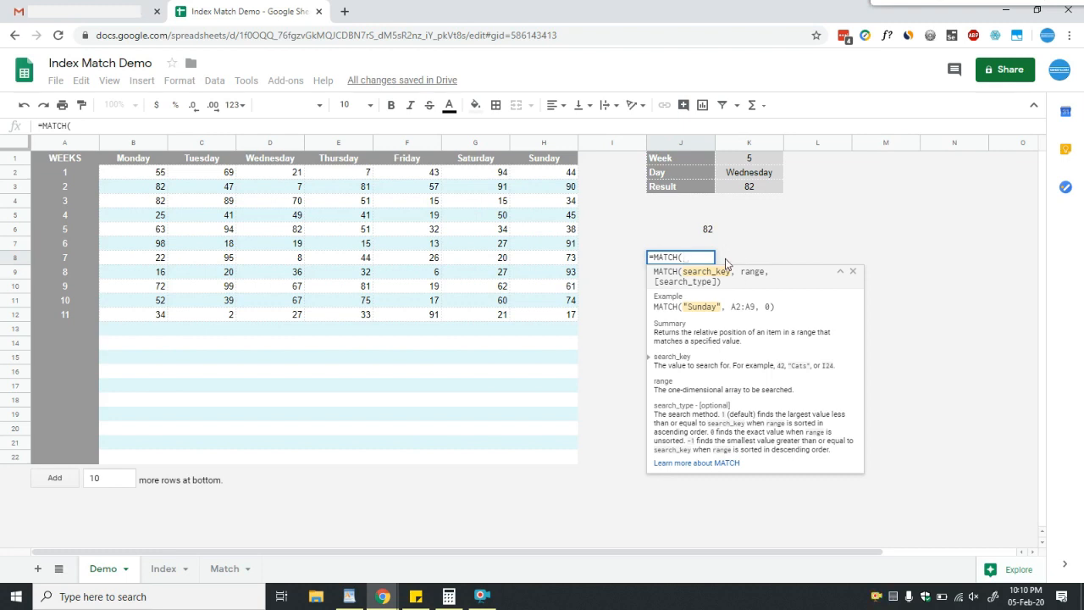
pyautogui.click(762, 174)
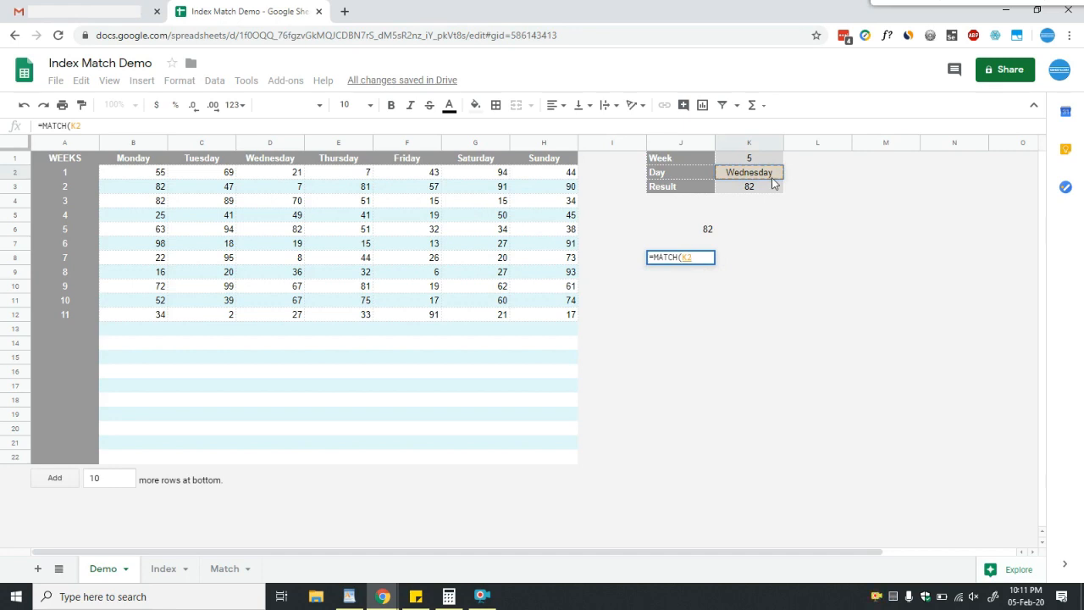
pyautogui.write(',')
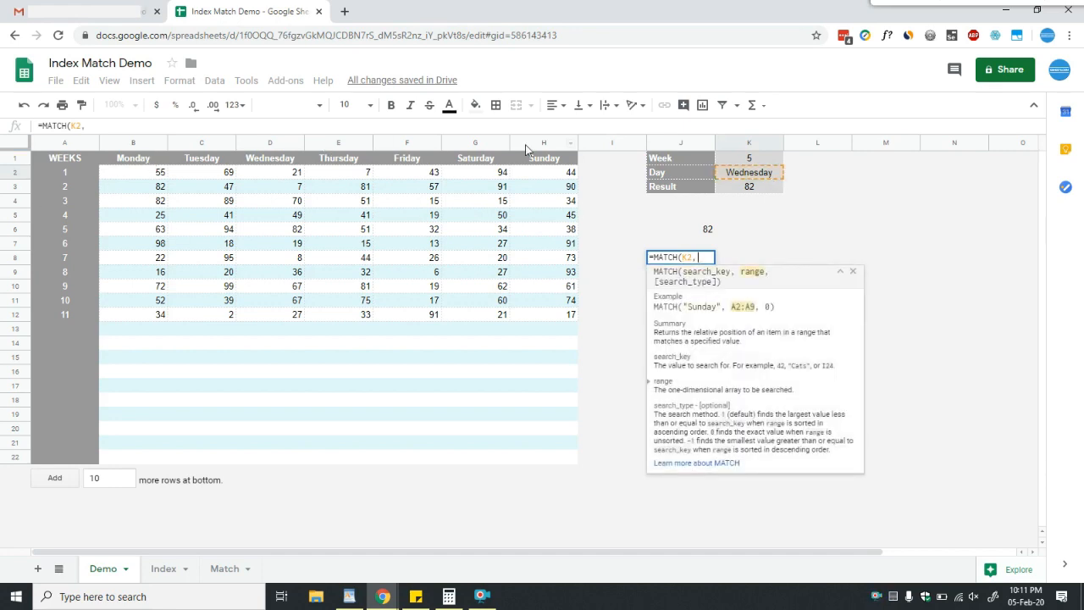
pyautogui.click(131, 164)
pyautogui.moveTo(132, 164); pyautogui.dragTo(556, 174)
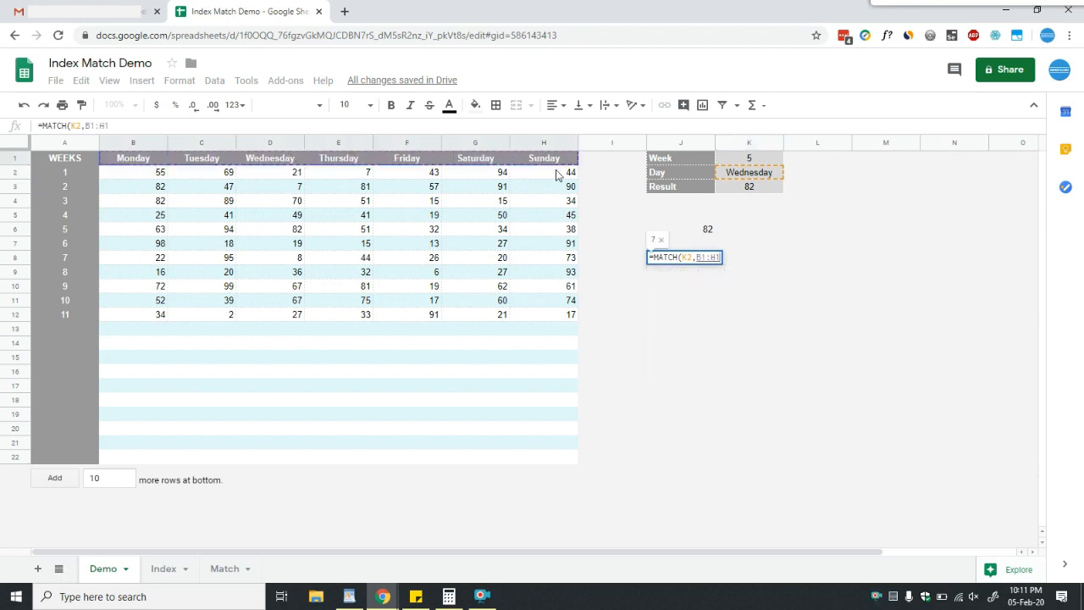
pyautogui.write(',')
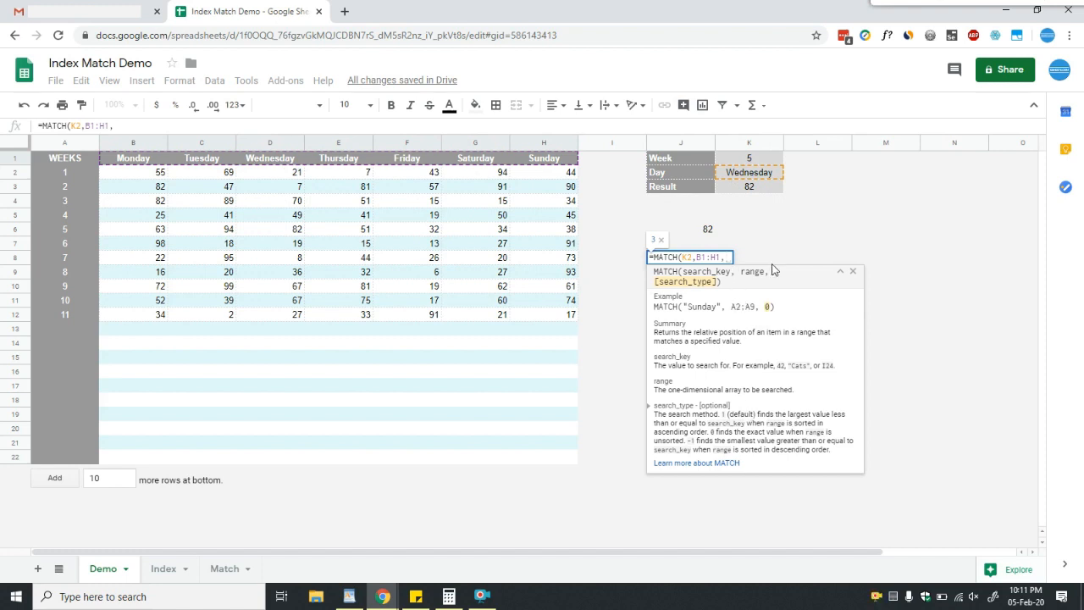
pyautogui.write('0')
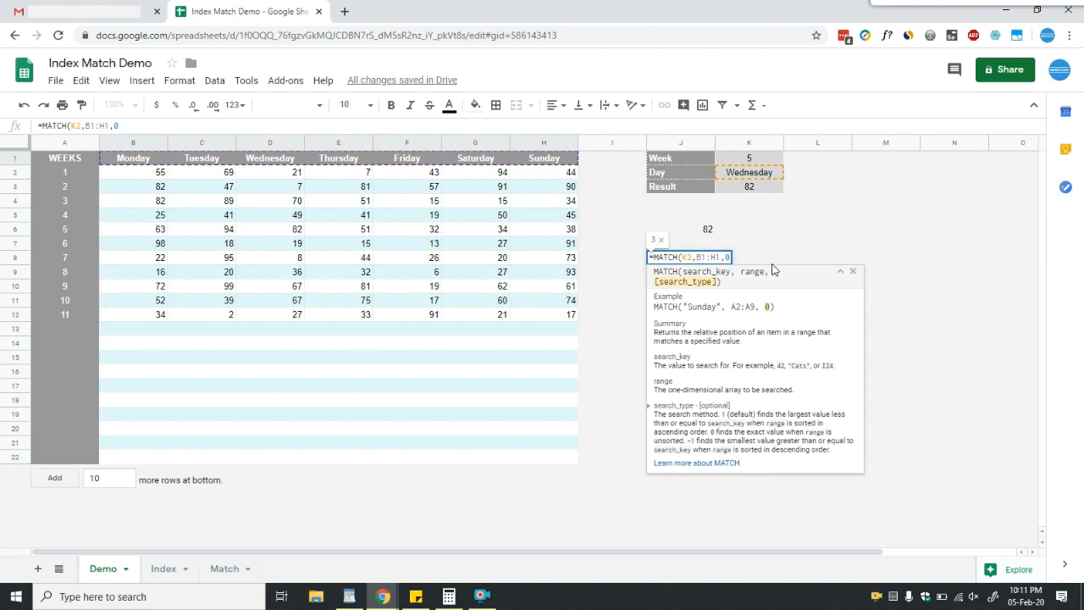
pyautogui.write(')')
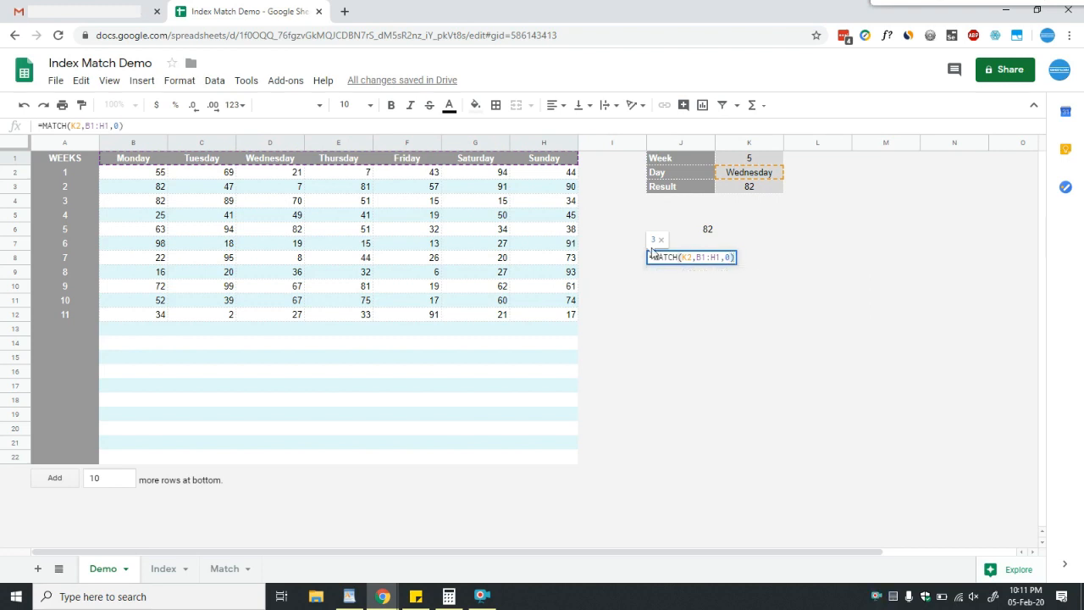
pyautogui.press('Return')
pyautogui.press('Up')
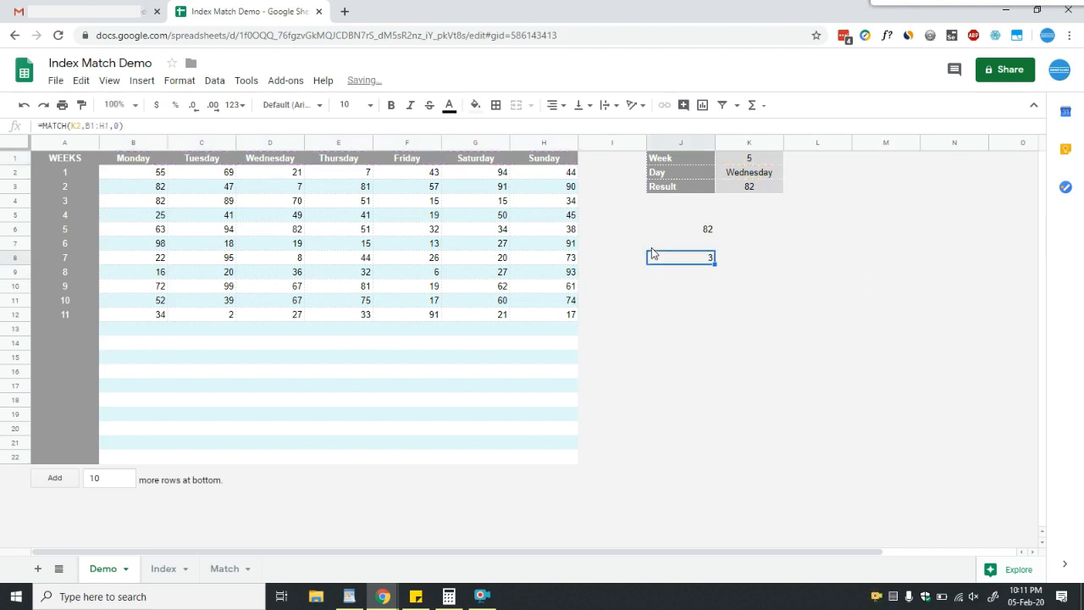
pyautogui.press('Up')
pyautogui.press('Left')
pyautogui.press('Left')
pyautogui.press('Left')
pyautogui.press('Left')
pyautogui.press('Left')
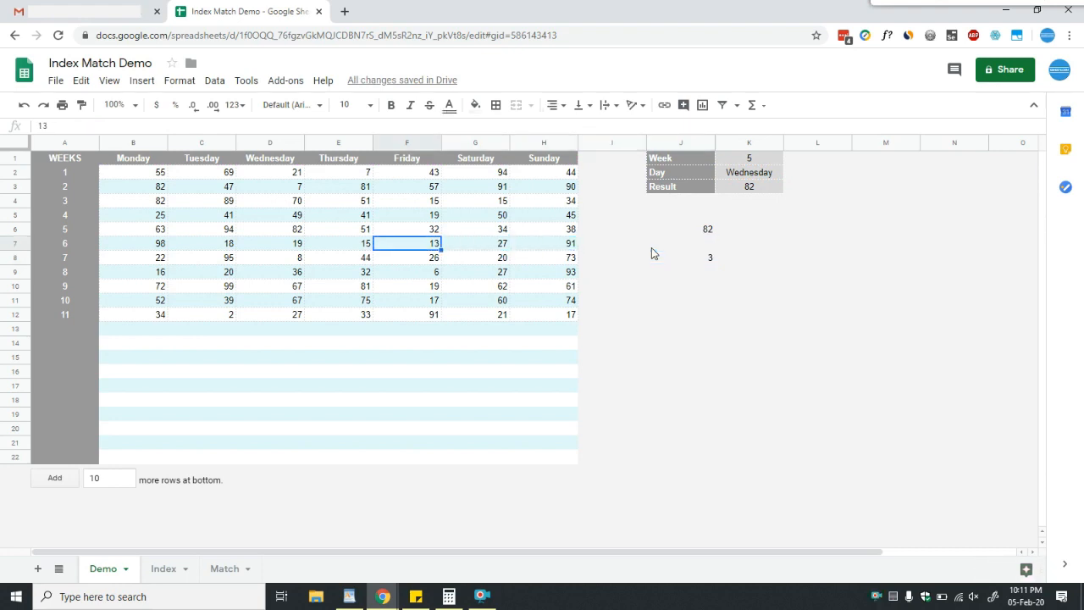
# Examine the weekday headers in row 1 from Monday to Thursday to compare their positions with the MATCH result
pyautogui.press('Up')
pyautogui.press('Up')
pyautogui.press('Up')
pyautogui.press('Up')
pyautogui.press('Up')
pyautogui.press('Left')
pyautogui.press('Left')
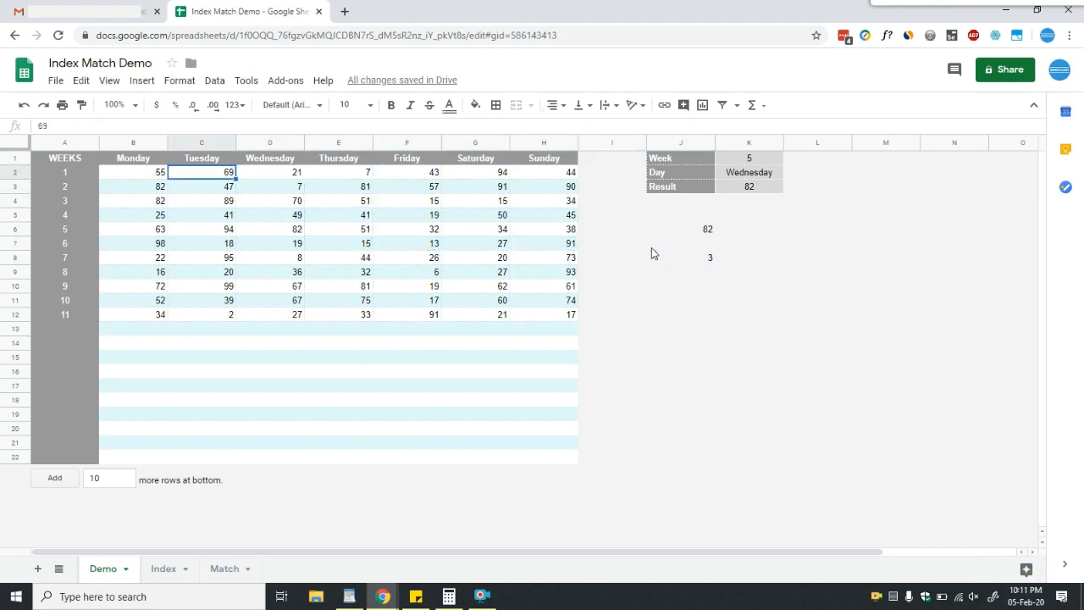
pyautogui.press('Left')
pyautogui.press('Up')
pyautogui.press('Right')
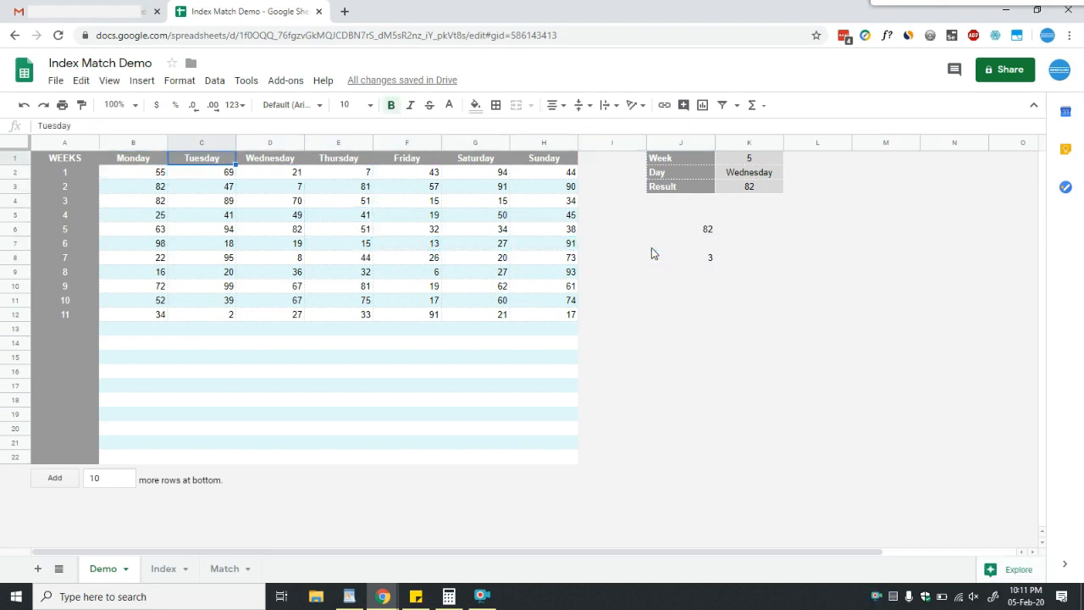
pyautogui.press('Right')
pyautogui.press('Right')
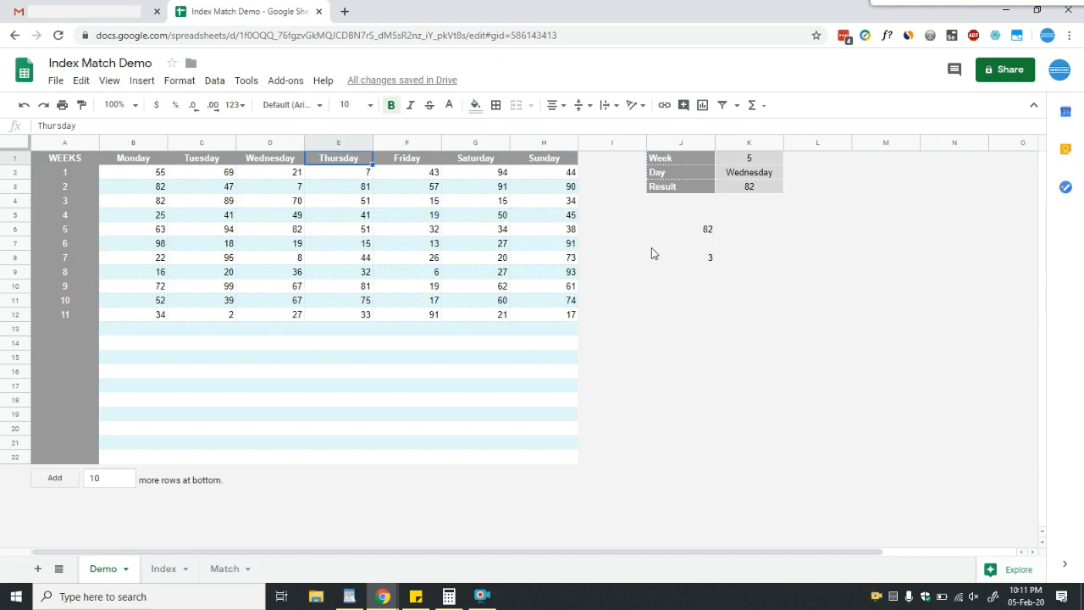
# Examine the week 5 values from Thursday onward, and check the MATCH formula in cell J8
pyautogui.press('Down')
pyautogui.press('Down')
pyautogui.press('Down')
pyautogui.press('Down')
pyautogui.press('Down')
pyautogui.press('Down')
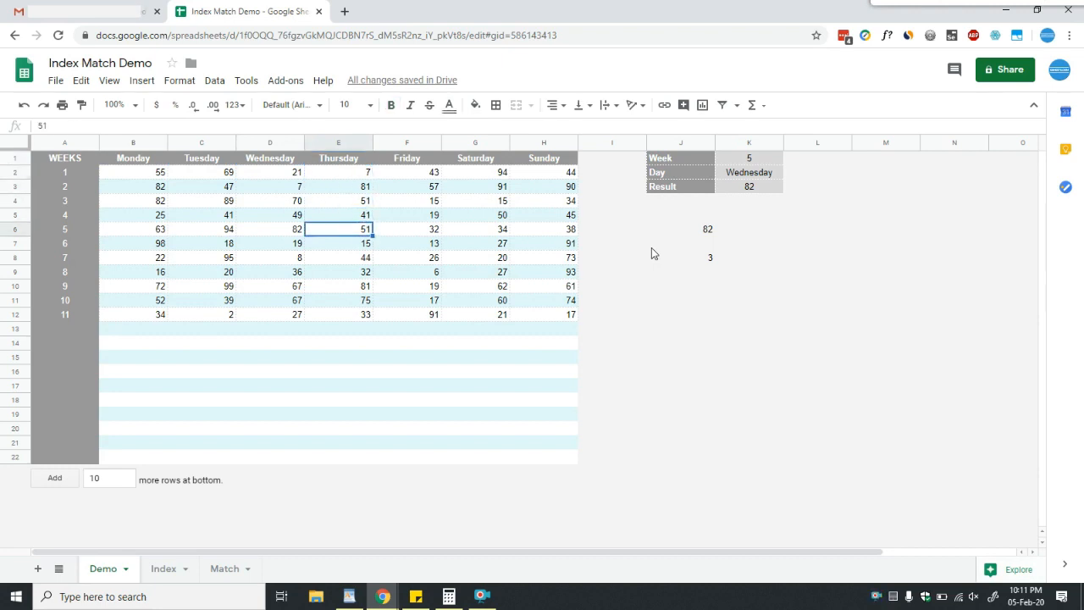
pyautogui.press('Right')
pyautogui.press('Right')
pyautogui.press('Right')
pyautogui.press('Right')
pyautogui.press('Right')
pyautogui.press('Down')
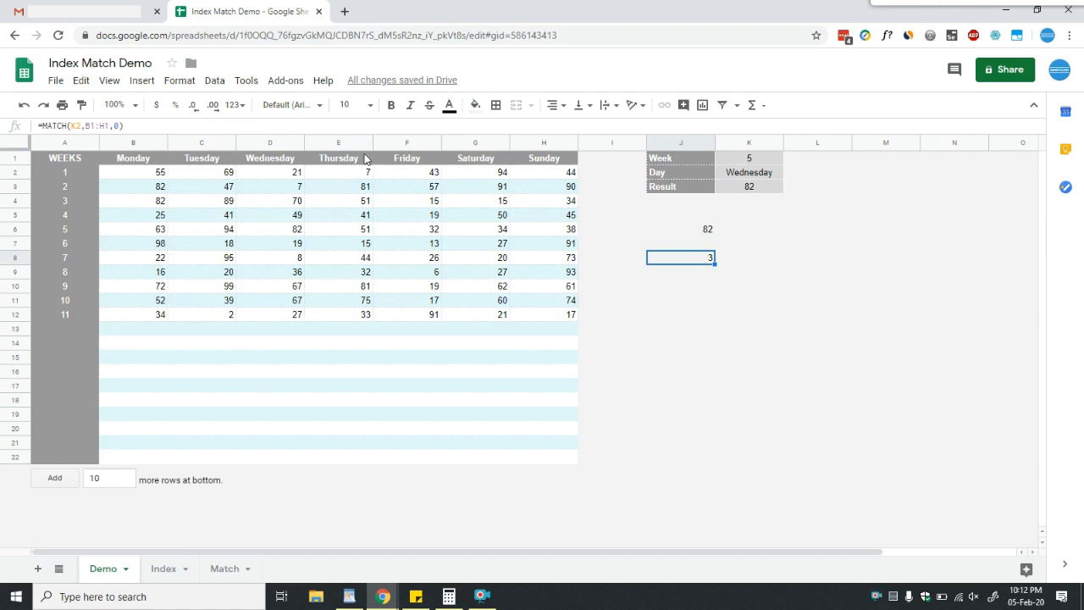
# Inspect the column argument of the INDEX formula in cell J6 without changing it
pyautogui.click(704, 230)
pyautogui.doubleClick(705, 231)
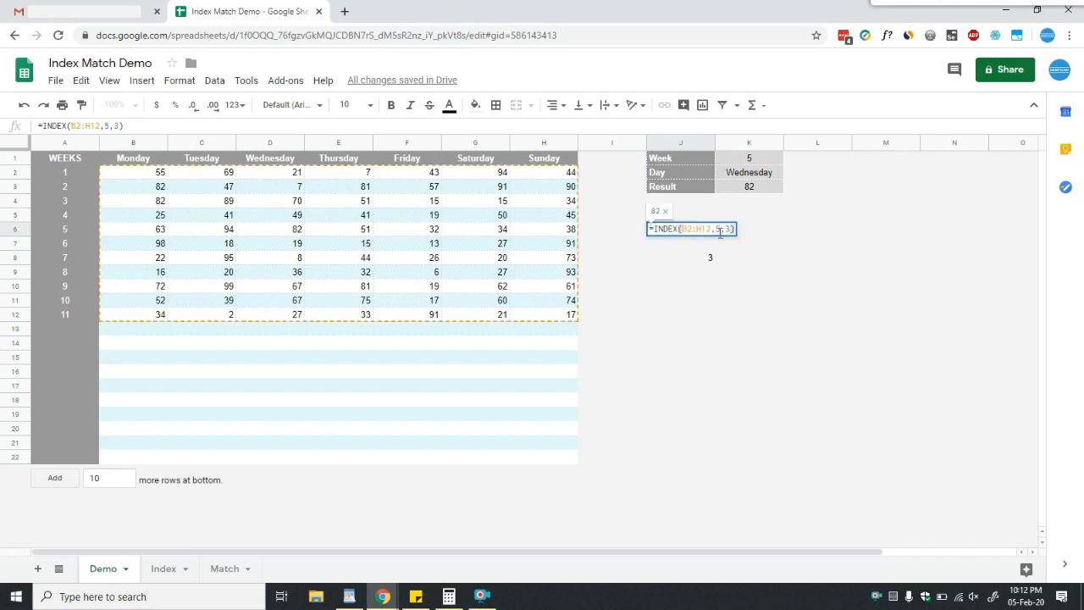
pyautogui.doubleClick(726, 229)
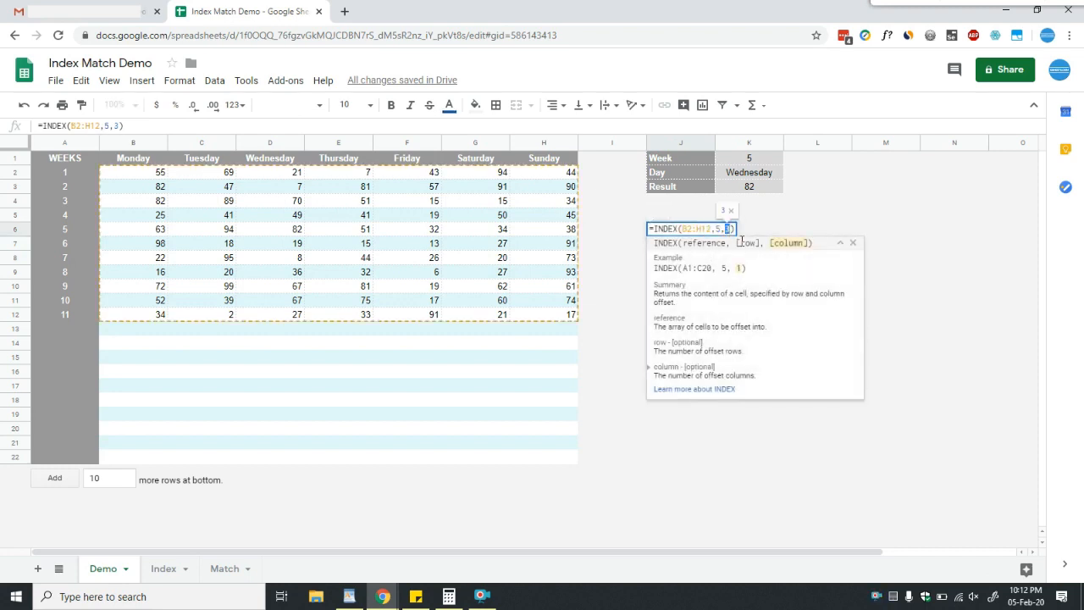
pyautogui.press('Escape')
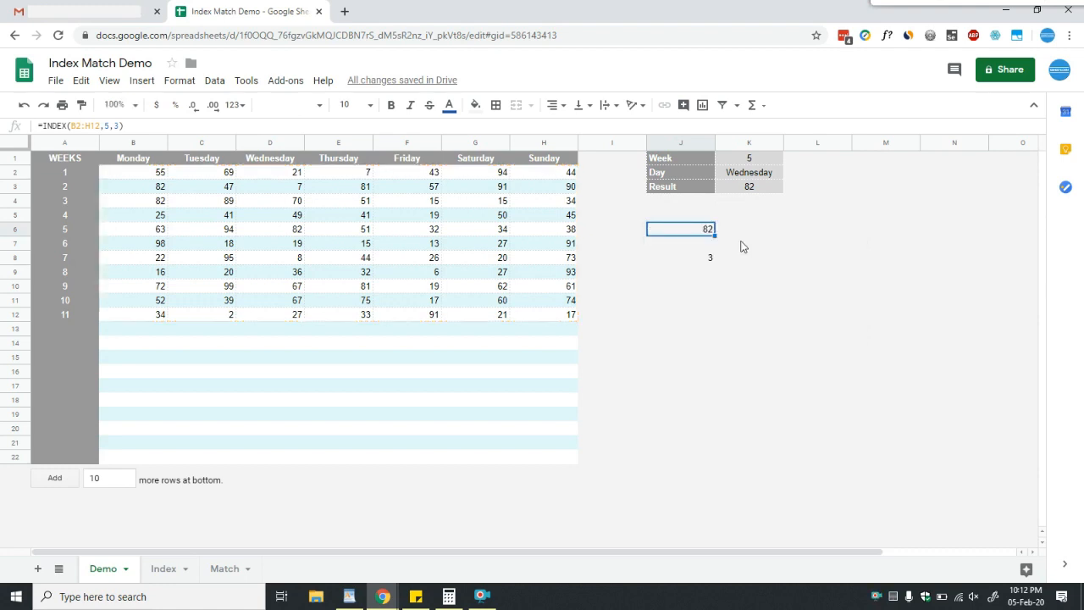
# Copy MATCH(K2,B1:H1,0) without the equals sign from cell J8, and clear the cell
pyautogui.click(695, 258)
pyautogui.doubleClick(695, 258)
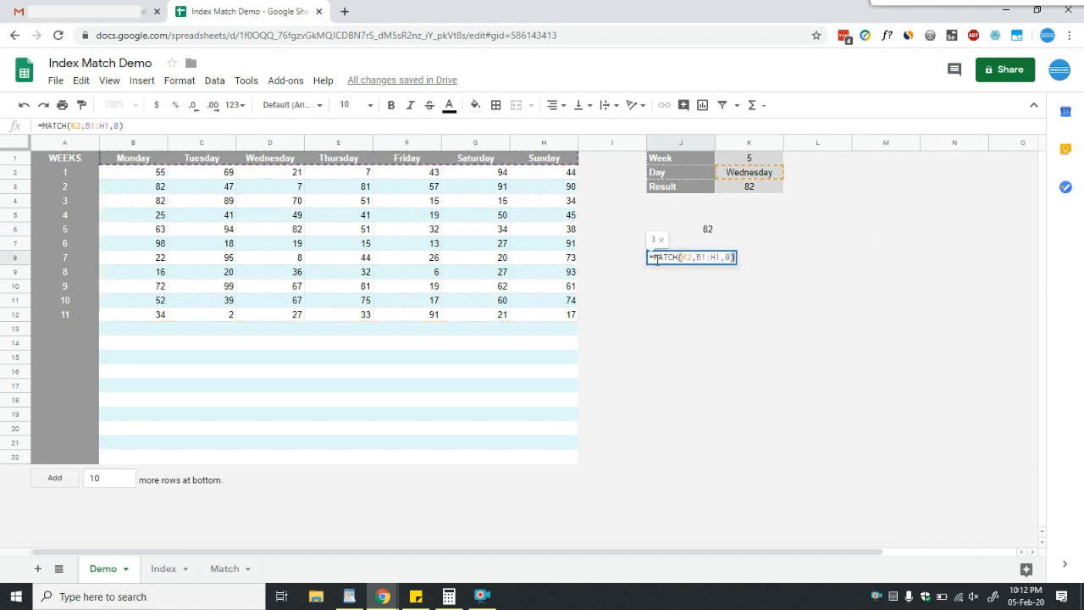
pyautogui.moveTo(657, 260); pyautogui.dragTo(814, 247)
pyautogui.hotkey('ctrl', 'c')
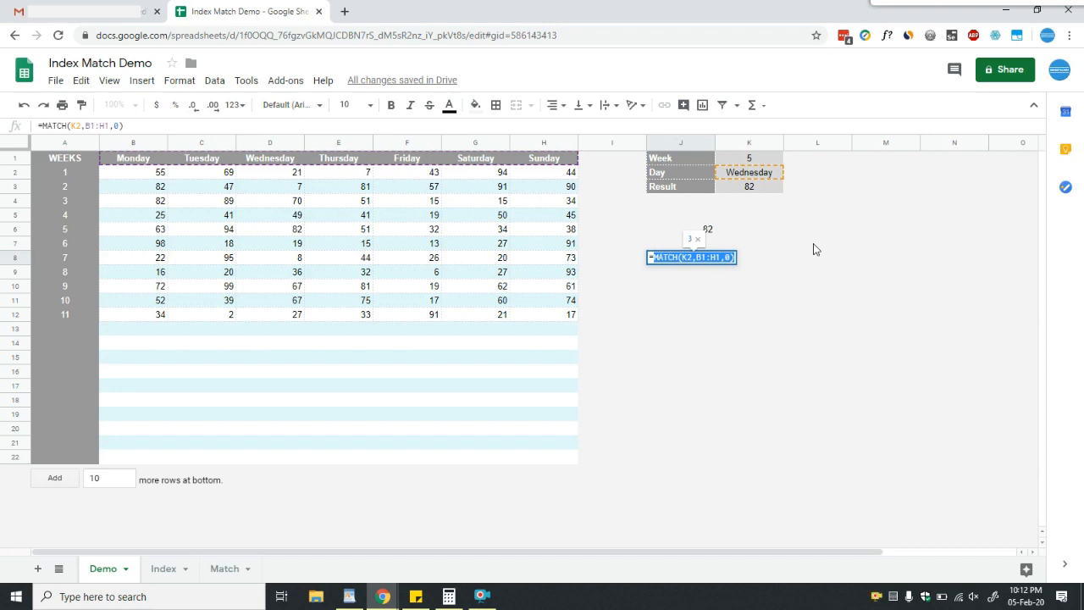
pyautogui.press('BackSpace')
pyautogui.press('Return')
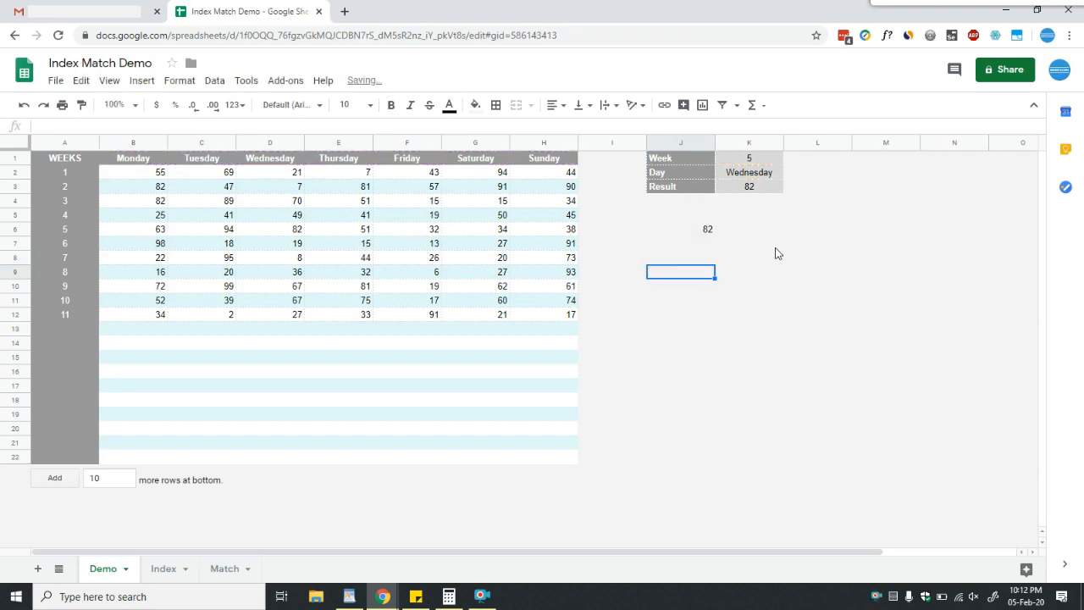
# Replace the column argument 3 of the INDEX formula in J6 with the copied MATCH(K2,B1:H1,0)
pyautogui.doubleClick(709, 230)
pyautogui.doubleClick(727, 230)
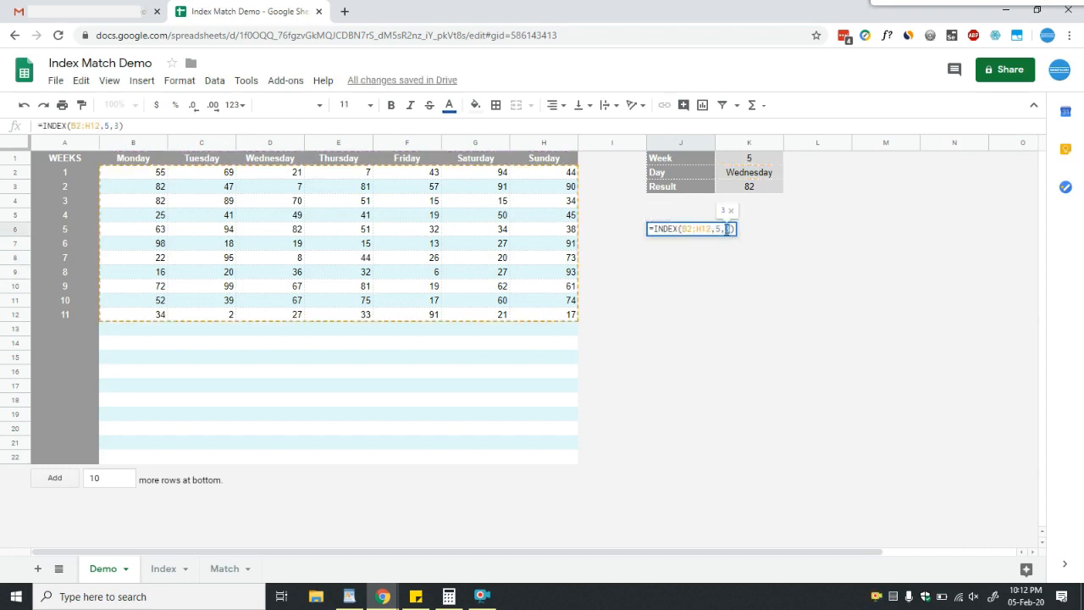
pyautogui.hotkey('ctrl', 'v')
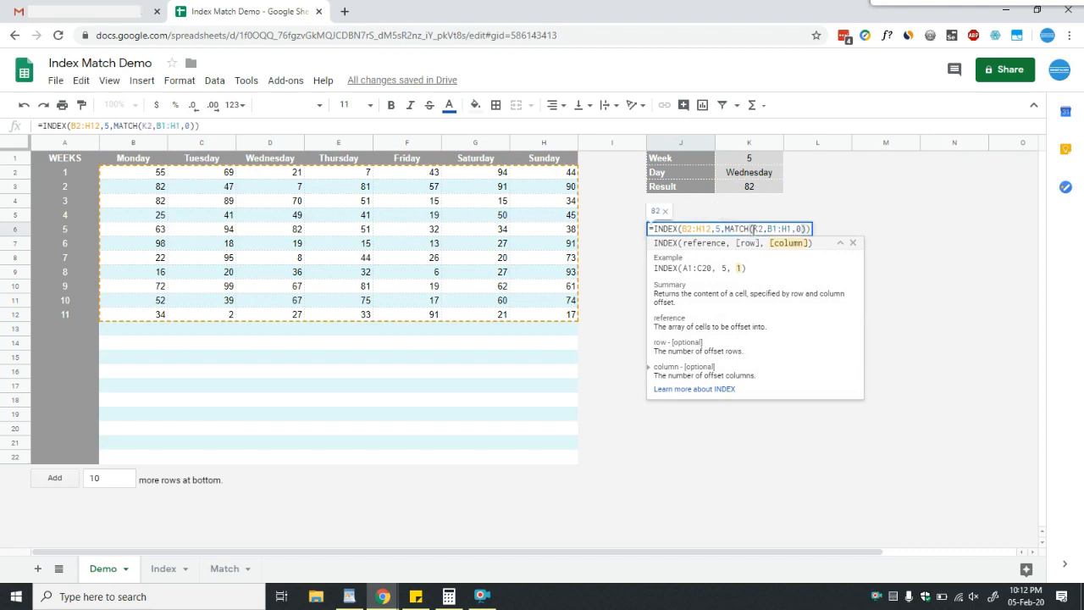
pyautogui.press('Return')
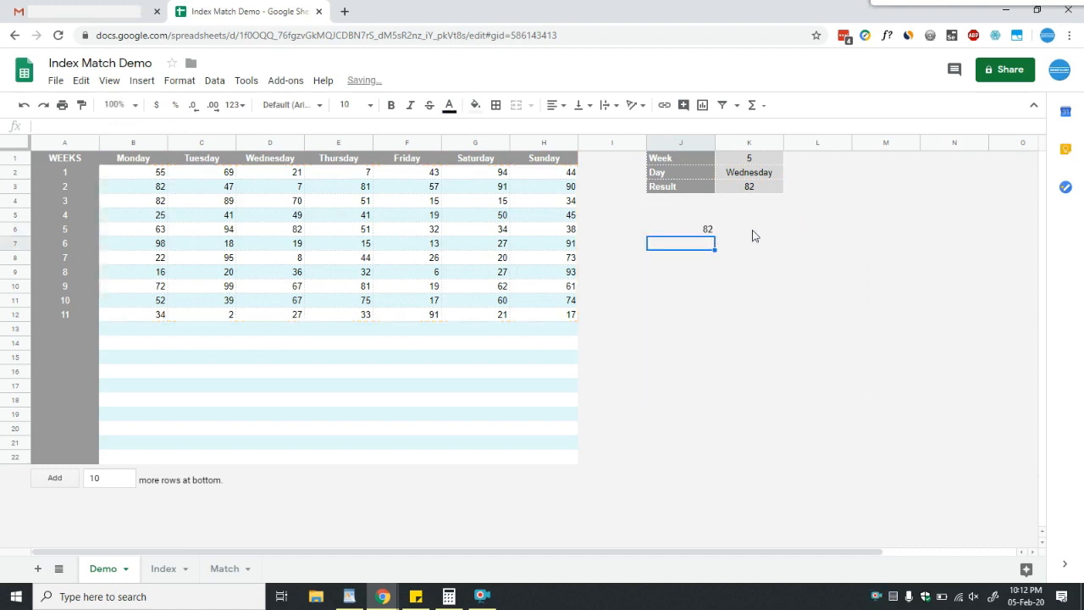
# Enter the formula =MATCH(K1,A2:A12,0) in cell J8 to find the chosen week's position in the weeks column
pyautogui.press('Down')
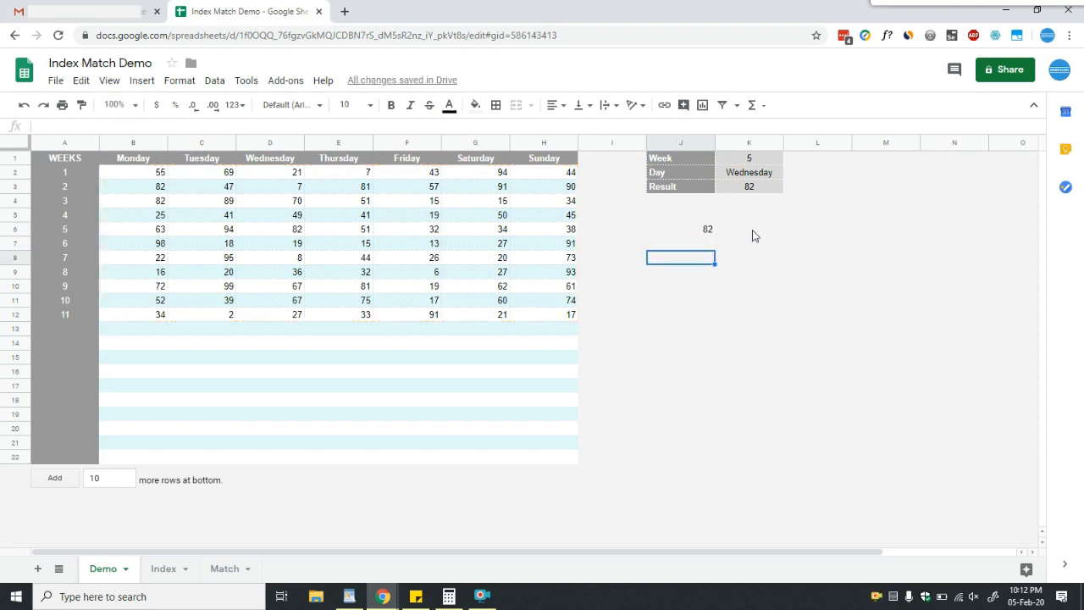
pyautogui.write('=m')
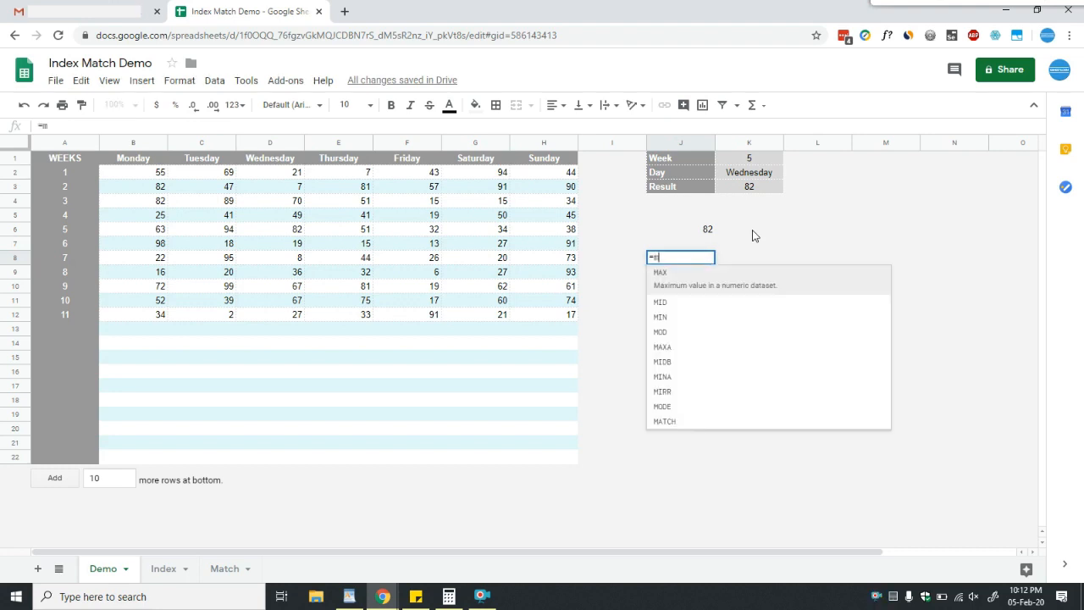
pyautogui.write('atch')
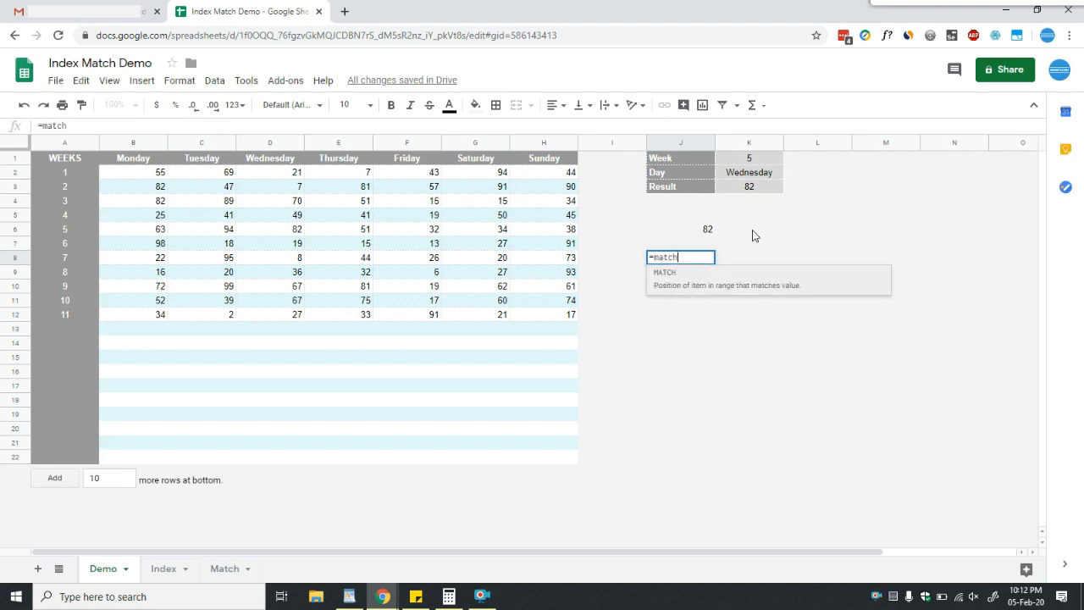
pyautogui.press('Tab')
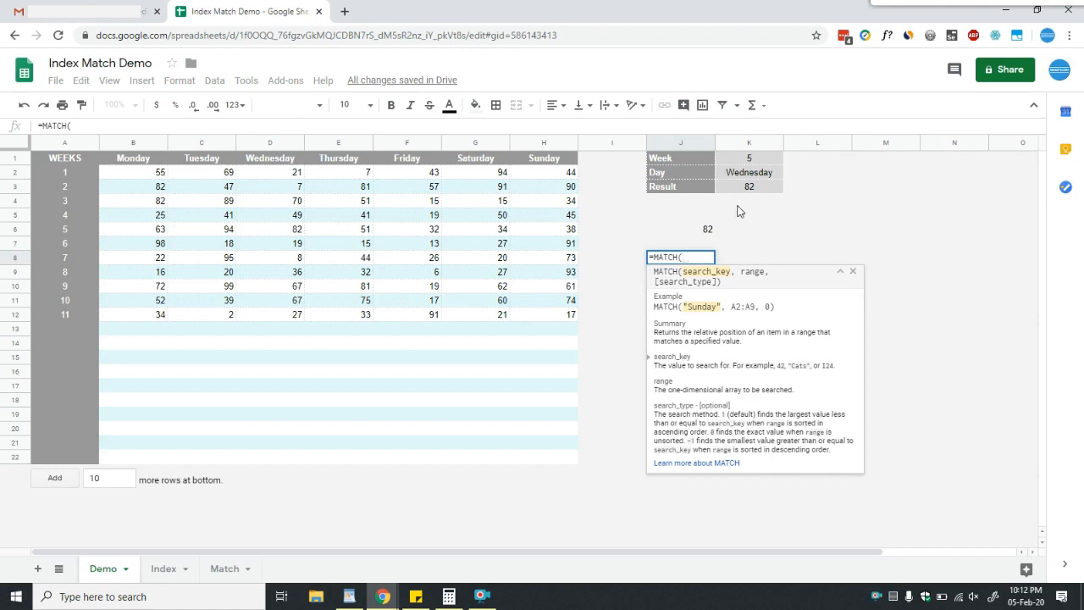
pyautogui.click(758, 157)
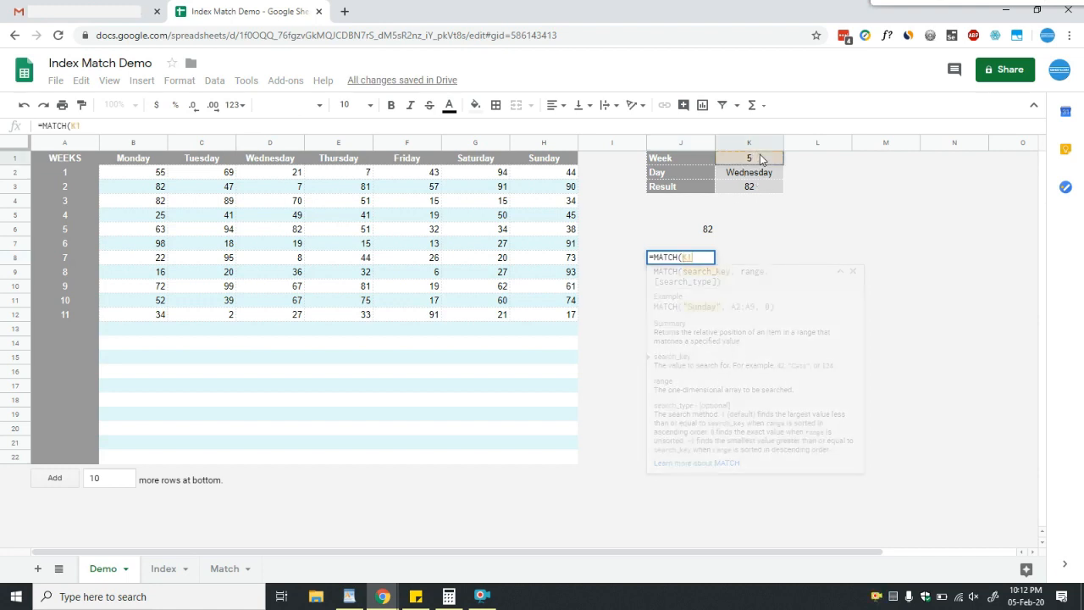
pyautogui.write(',')
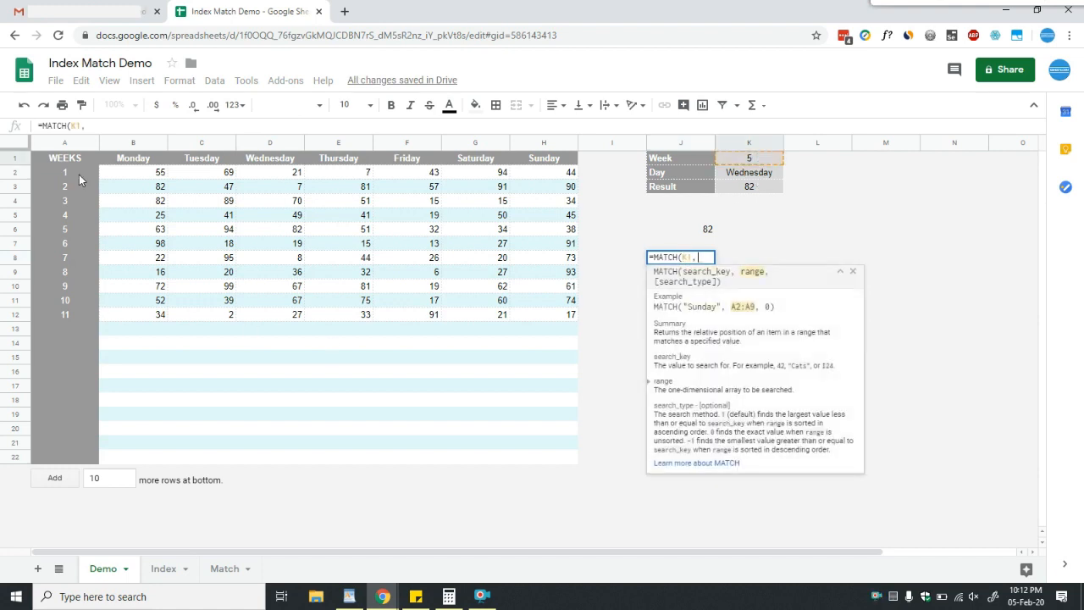
pyautogui.moveTo(78, 174); pyautogui.dragTo(77, 314)
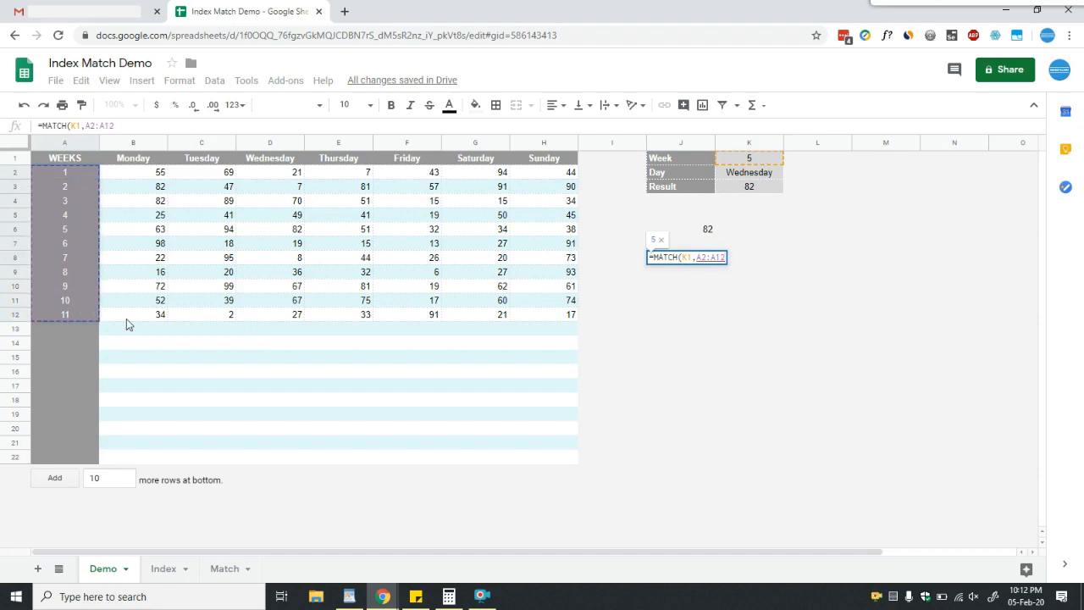
pyautogui.write(',')
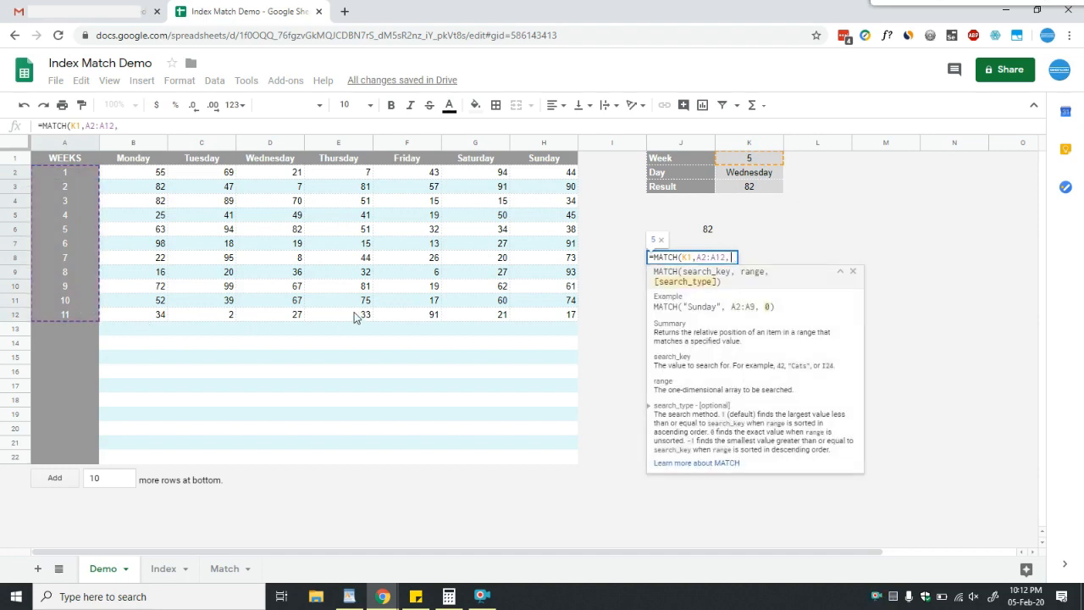
pyautogui.write('0)')
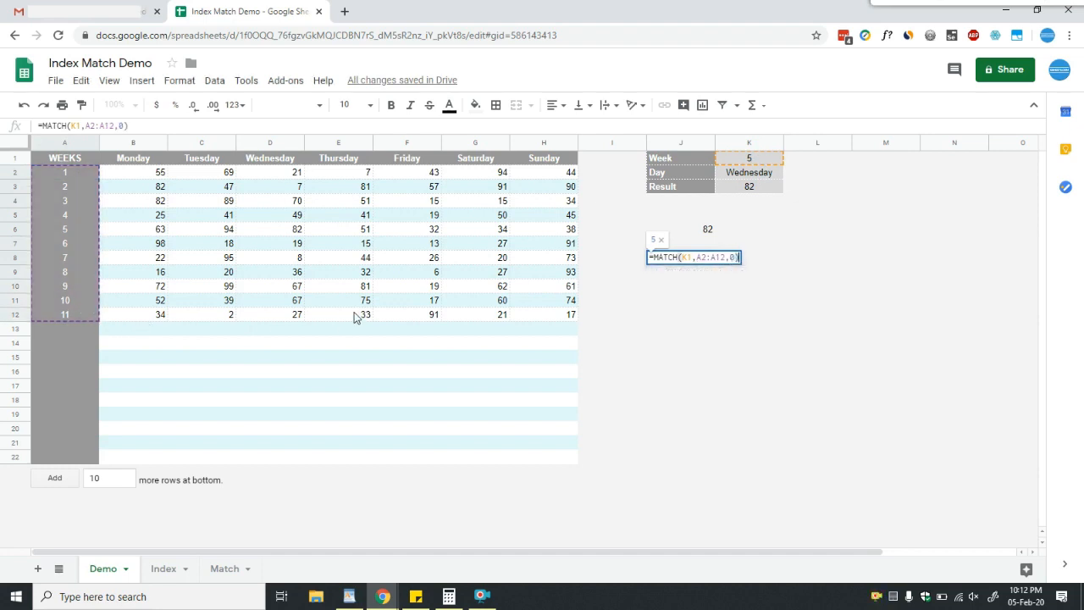
pyautogui.press('Return')
# Copy MATCH(K1,A2:A12,0) without the equals sign from cell J8, and empty the cell
pyautogui.press('Up')
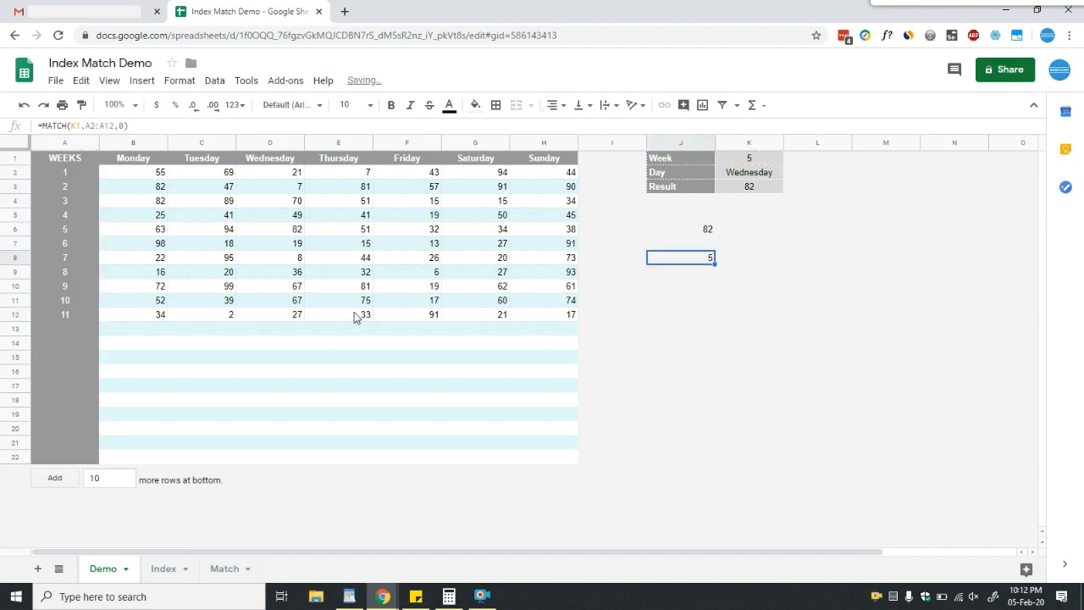
pyautogui.press('F2')
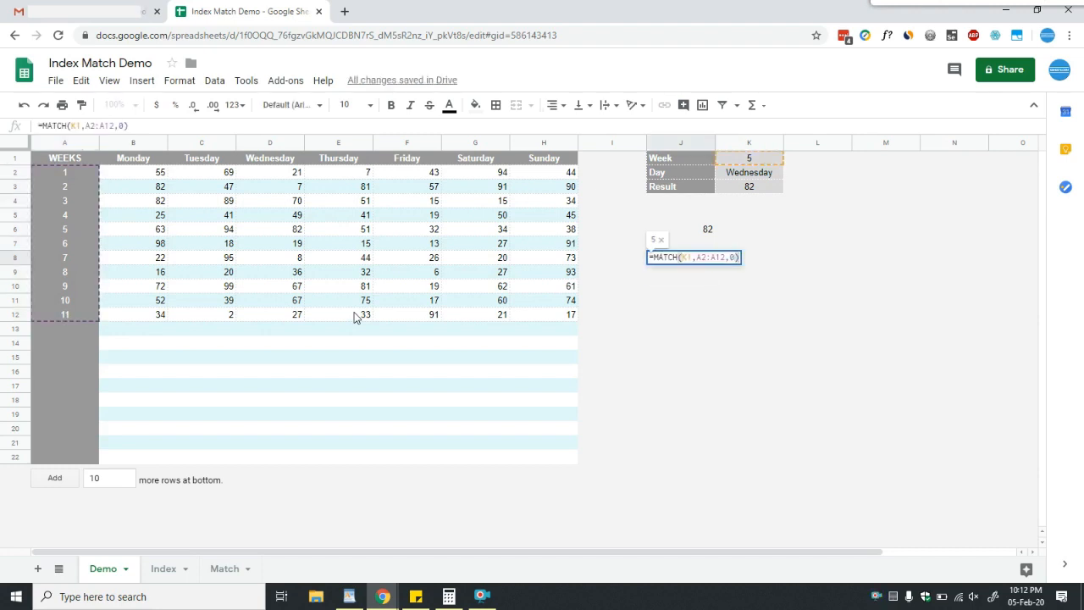
pyautogui.hotkey('ctrl', 'a')
pyautogui.hotkey('ctrl', 'c')
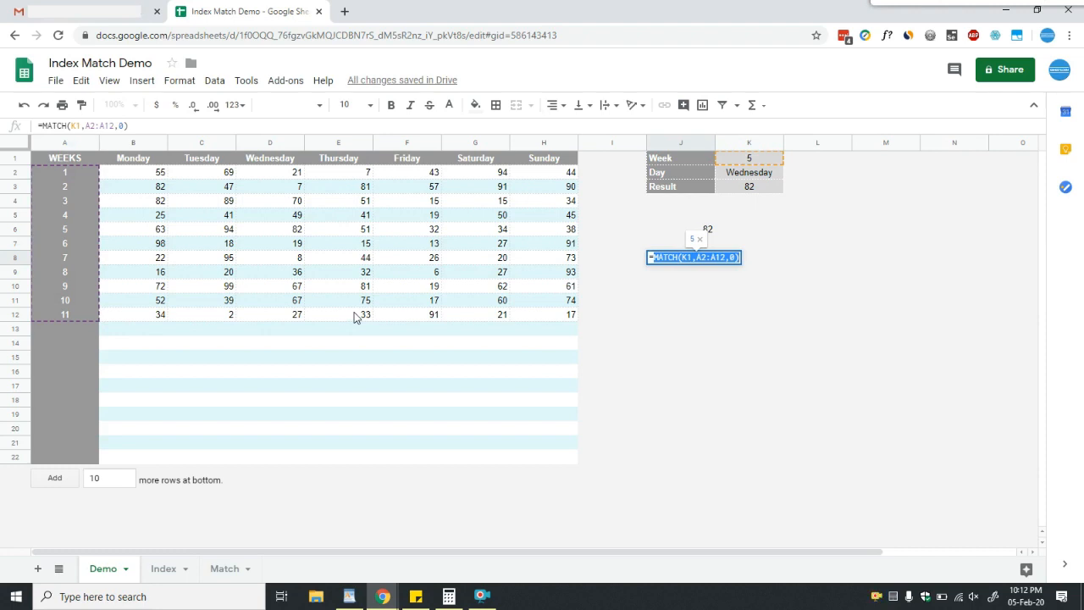
pyautogui.write('=')
pyautogui.press('BackSpace')
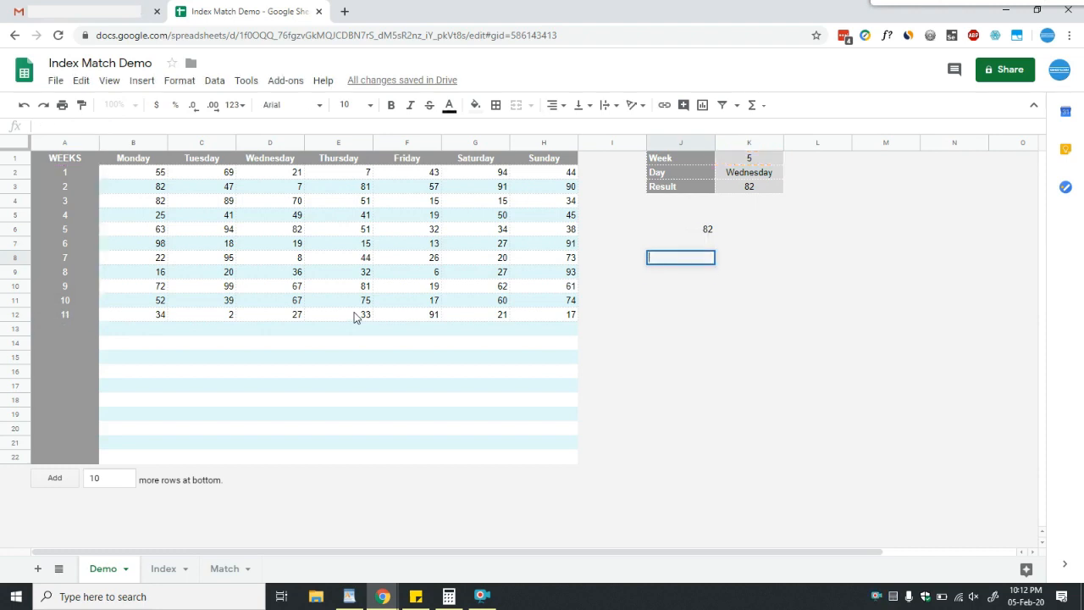
pyautogui.press('Return')
# Replace the row argument 5 in J6 with the copied MATCH, making the formula =INDEX(B2:H12,MATCH(K1,A2:A12,0),MATCH(K2,B1:H1,0))
pyautogui.press('Up')
pyautogui.press('Up')
pyautogui.press('Up')
pyautogui.press('F2')
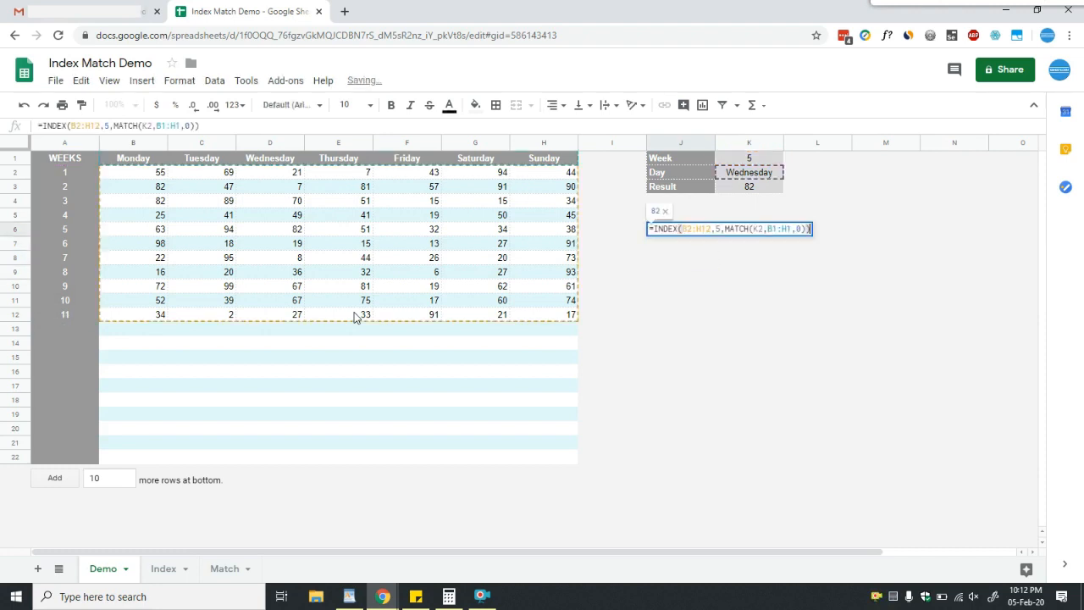
pyautogui.press('Left')
pyautogui.press('Left')
pyautogui.press('Left')
pyautogui.press('Left')
pyautogui.press('Left')
pyautogui.press('Left')
pyautogui.press('Left')
pyautogui.press('Left')
pyautogui.press('Left')
pyautogui.press('Left')
pyautogui.press('Left')
pyautogui.press('Left')
pyautogui.press('Left')
pyautogui.press('Left')
pyautogui.press('Left')
pyautogui.press('Left')
pyautogui.press('Left')
pyautogui.press('Left')
pyautogui.press('Left')
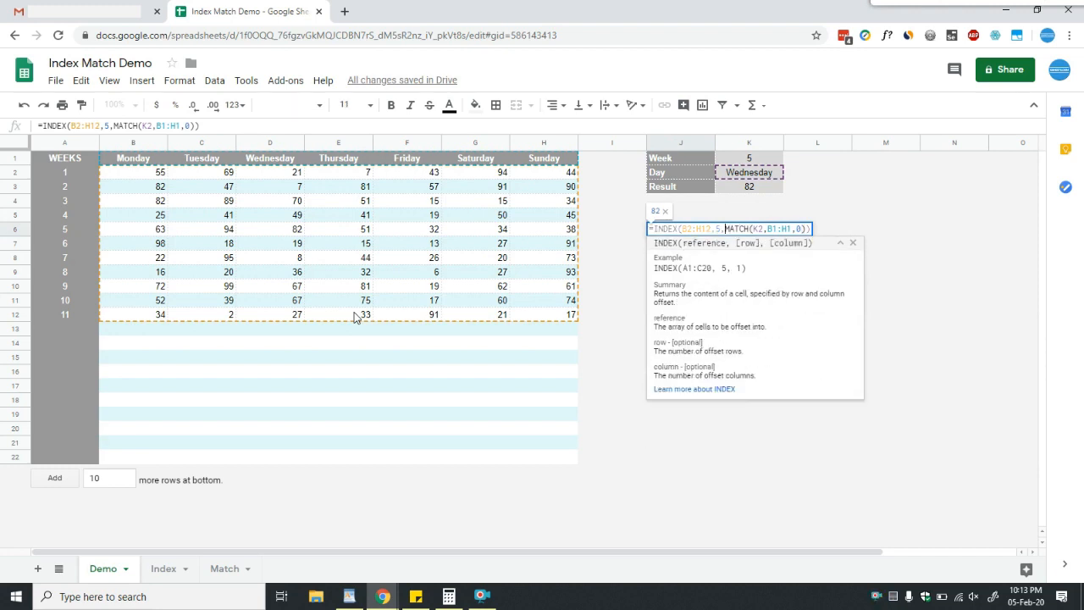
pyautogui.press('BackSpace')
pyautogui.hotkey('ctrl', 'v')
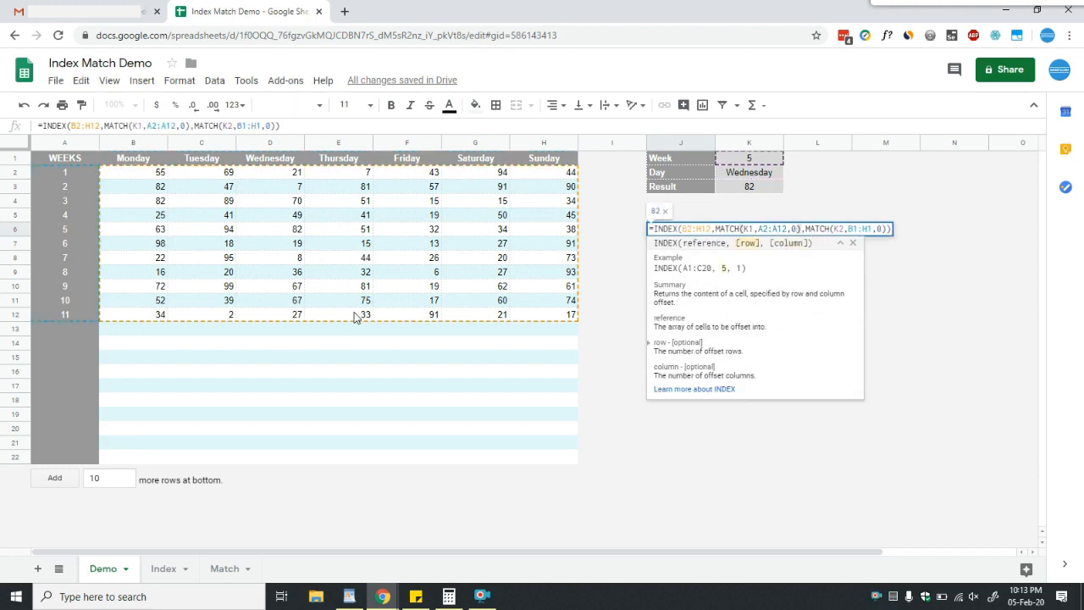
pyautogui.press('Return')
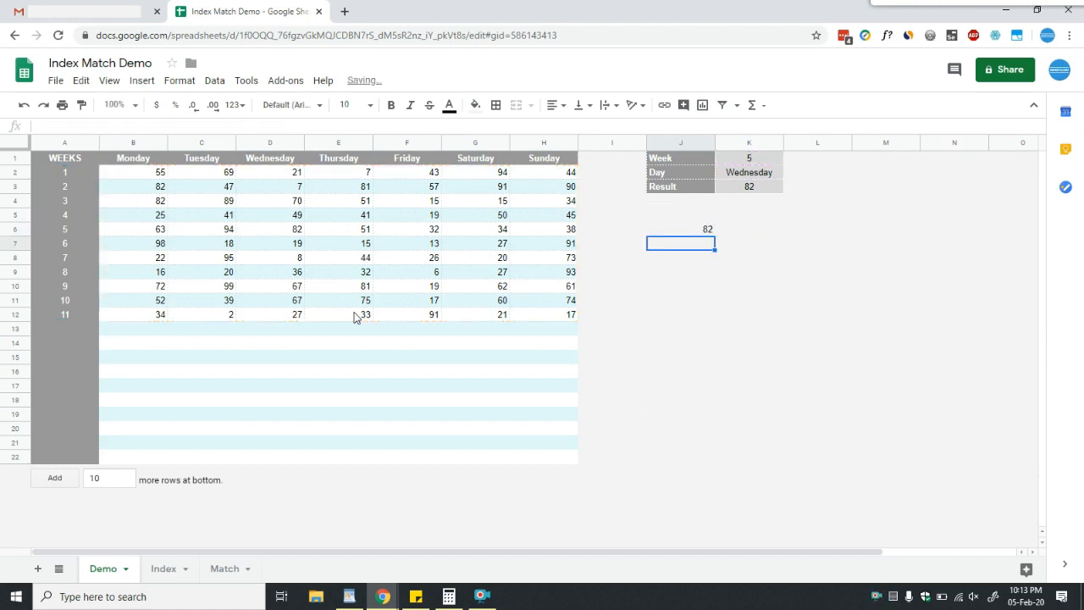
# Compare the combined INDEX and MATCH formula in J6 with the result formula in K3
pyautogui.press('Up')
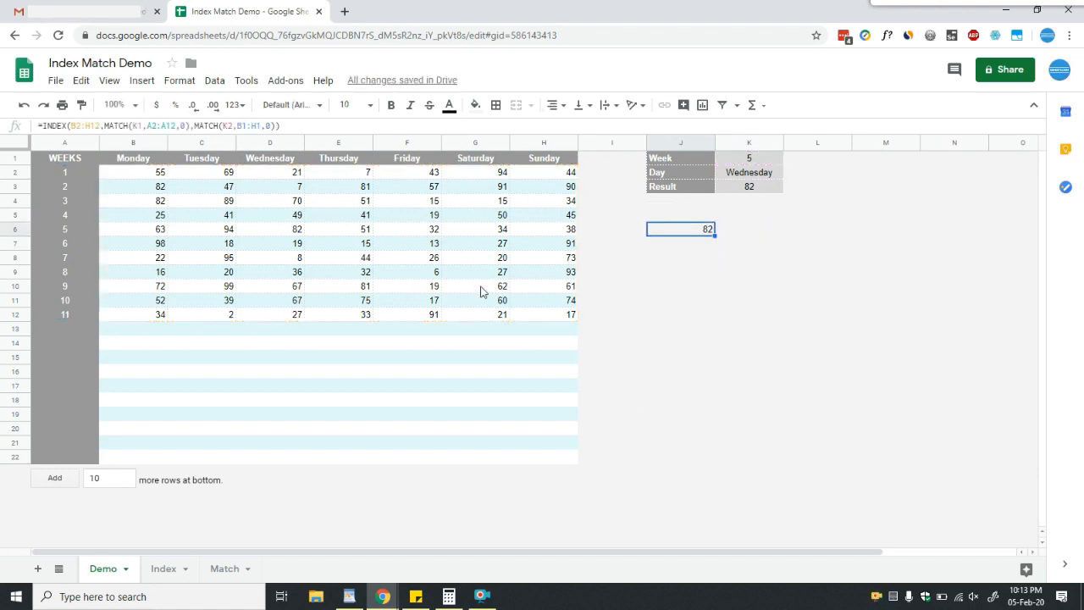
pyautogui.click(760, 188)
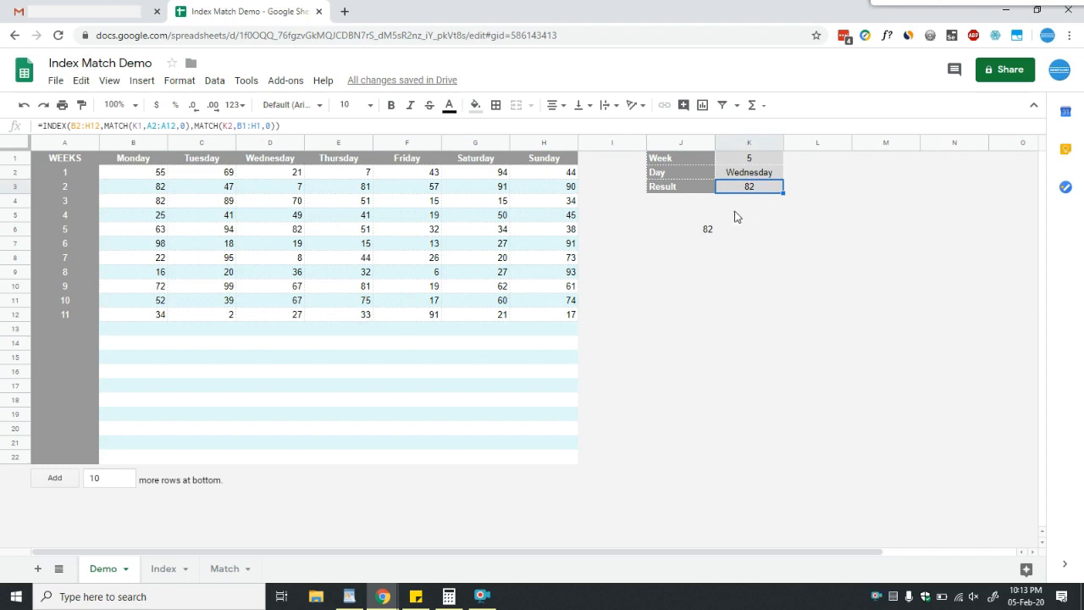
pyautogui.click(698, 238)
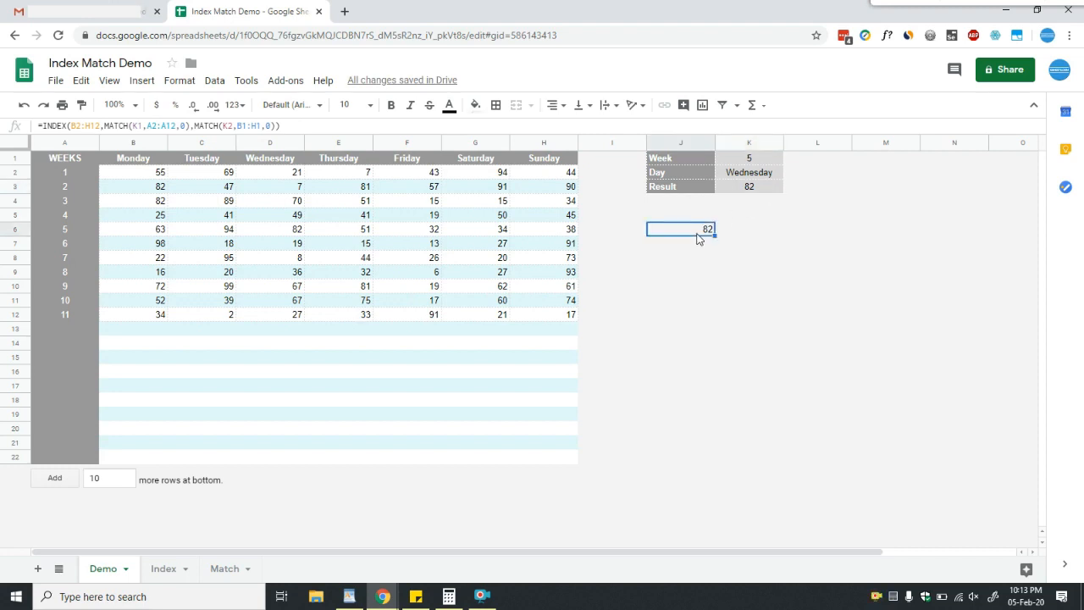